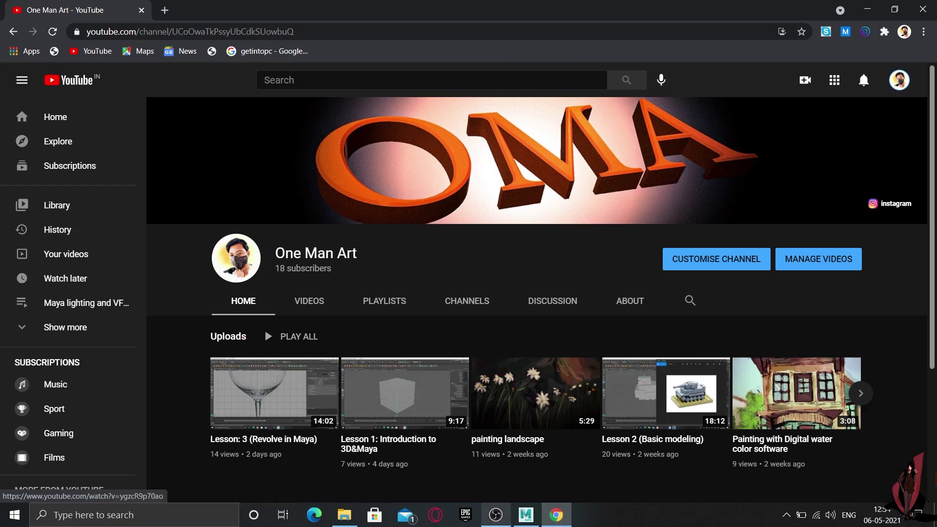
Switch to Maya, scale the cube up uniformly by about 6.15 and deselect it.
left_click(525, 515)
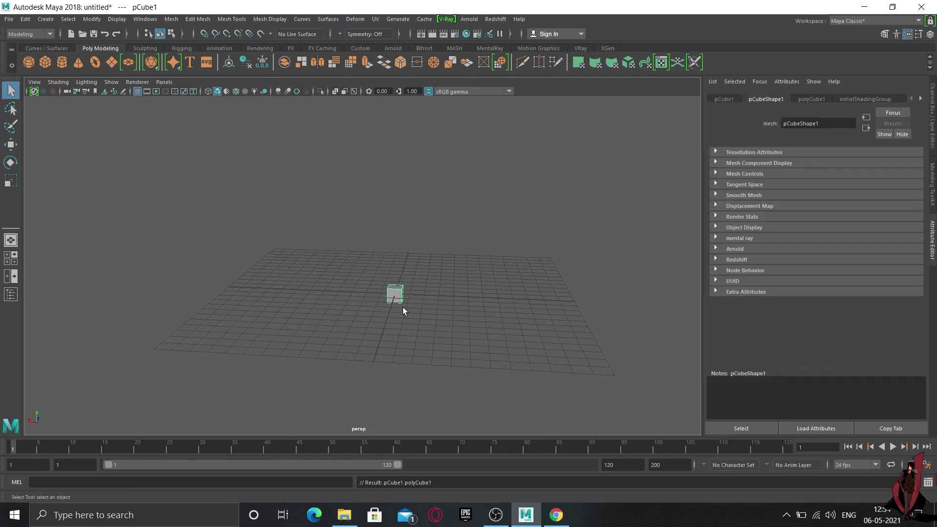
key("r")
left_click_drag(391, 296, 458, 300)
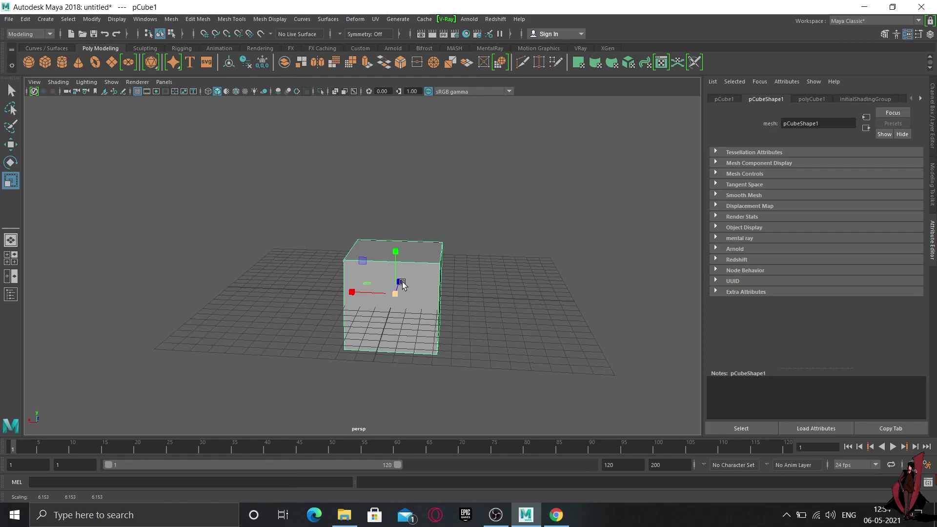
left_click(218, 315)
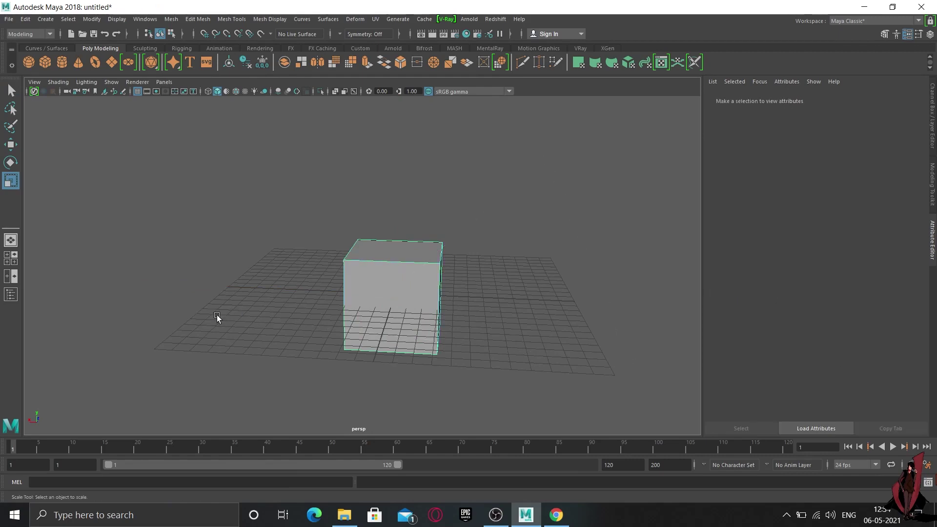
Select one vertical side face of the cube in face mode and extract it from the mesh.
left_click_drag(312, 326, 352, 335, "alt")
right_click_drag(370, 318, 450, 315, "alt")
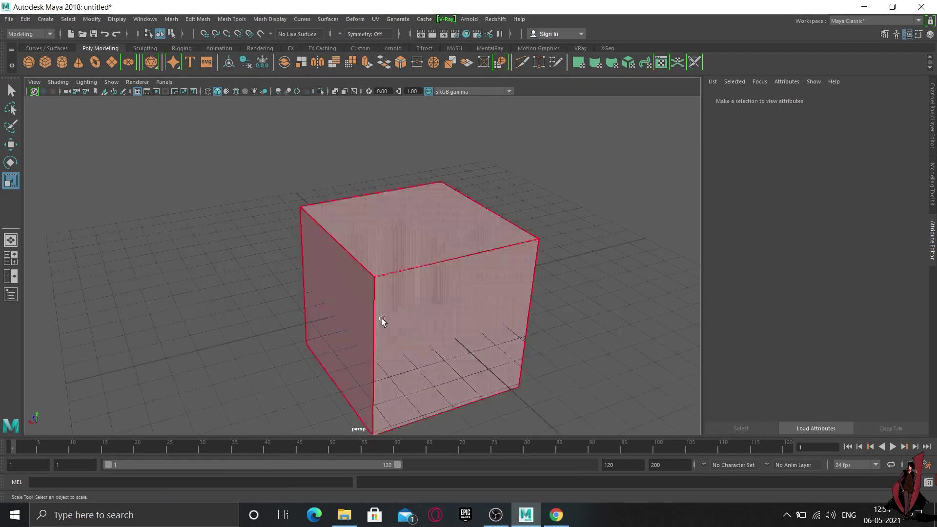
left_click_drag(450, 315, 438, 296, "alt")
right_click_drag(435, 226, 431, 257)
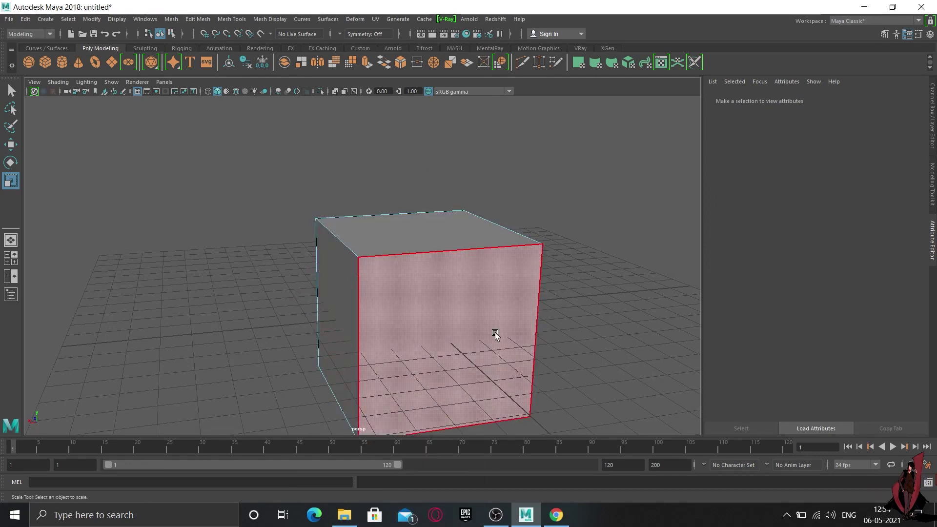
left_click_drag(477, 329, 512, 349, "alt")
left_click(529, 328)
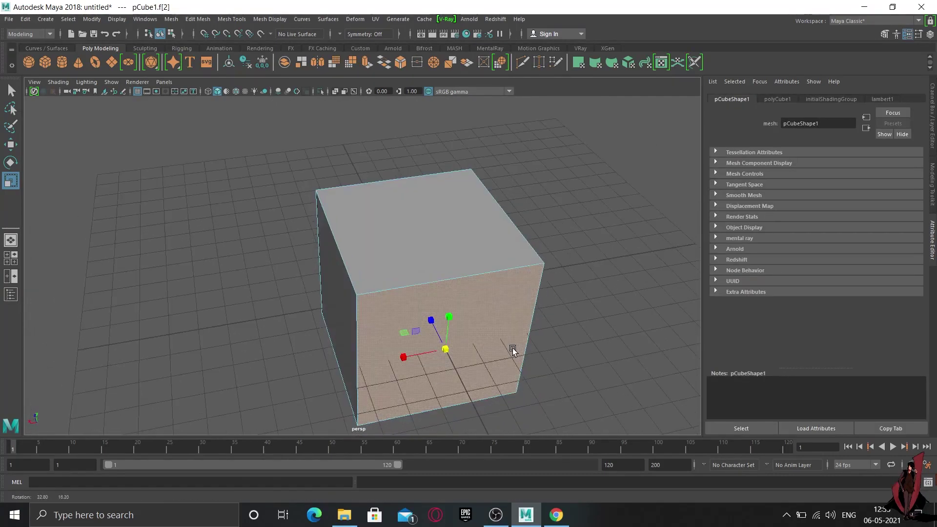
left_click_drag(449, 333, 491, 303, "alt")
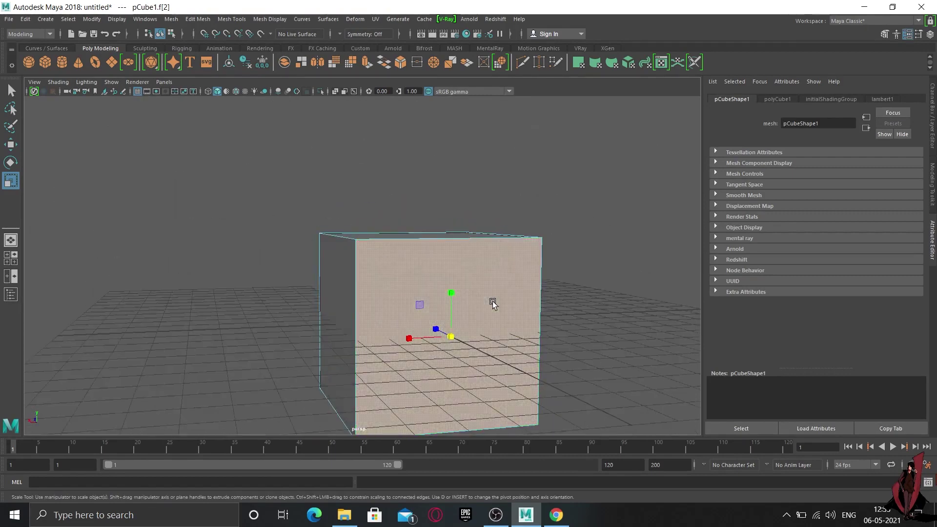
right_click(402, 287, "shift")
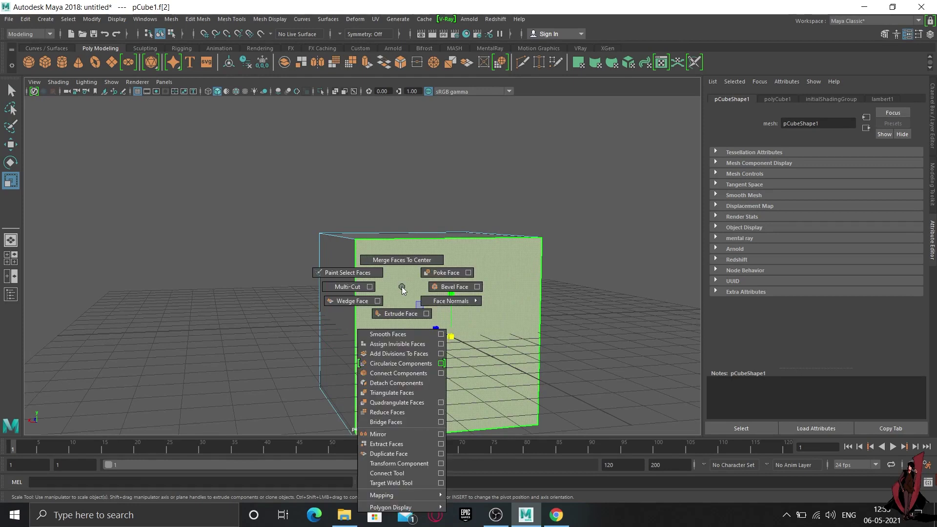
left_click(402, 444)
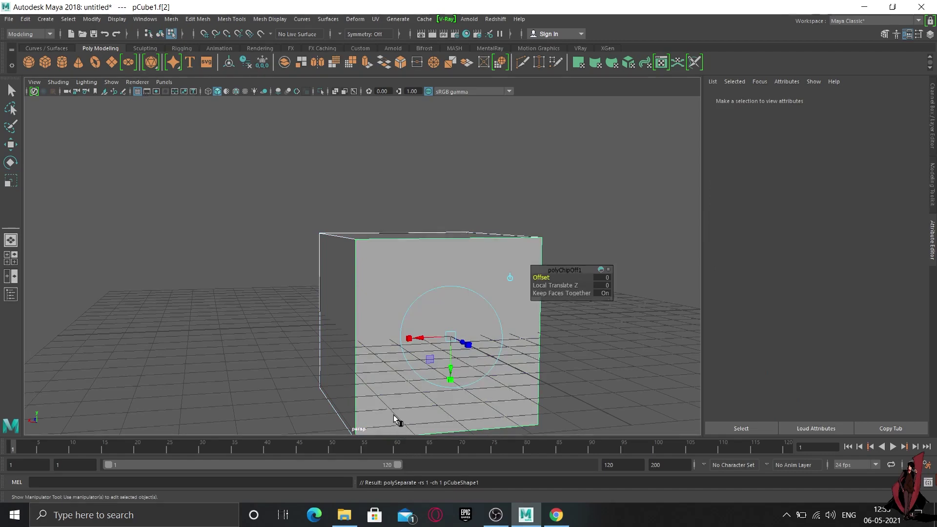
Return to object mode and select the extracted face as its own object.
left_click_drag(317, 271, 345, 299, "alt")
right_click_drag(336, 229, 385, 211)
left_click_drag(604, 245, 495, 312, "alt")
left_click(453, 308)
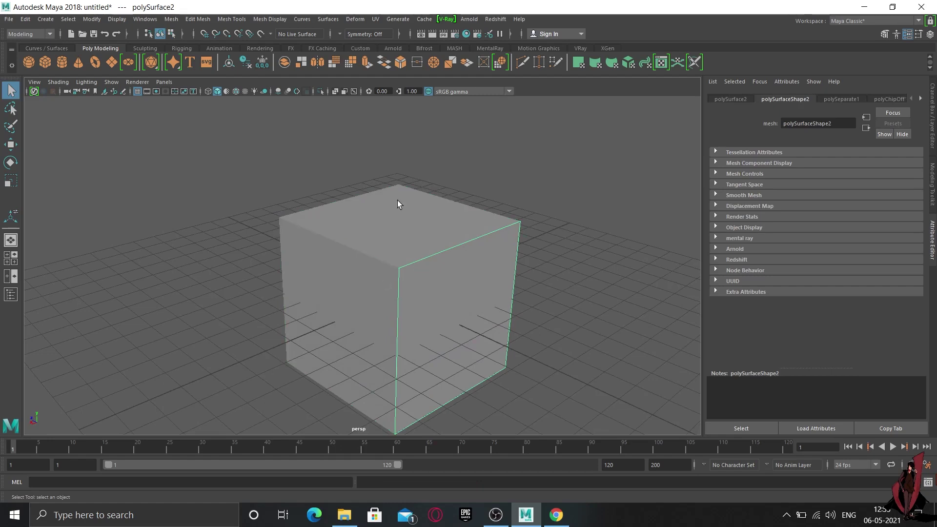
Move the extracted face straight away from the cube's open side by about 2.7 units along Z.
left_click(358, 241)
key("w")
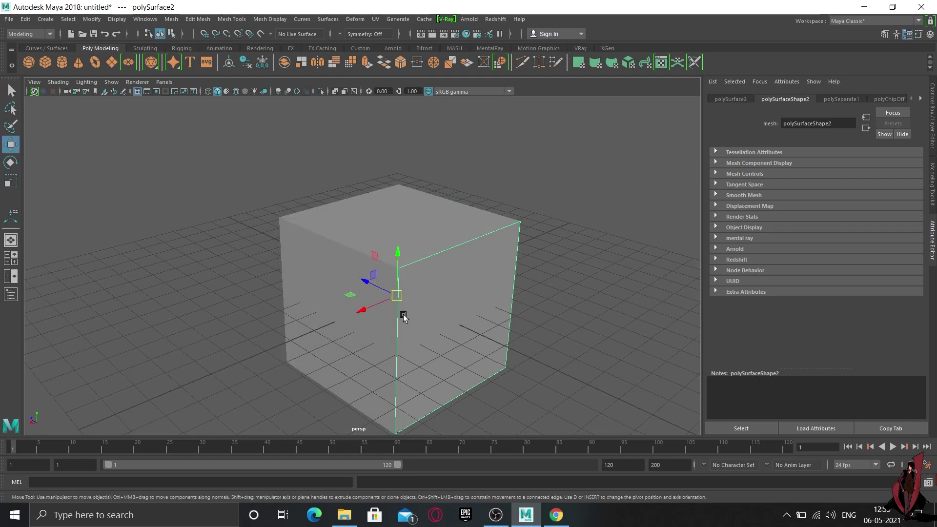
left_click_drag(375, 283, 509, 346)
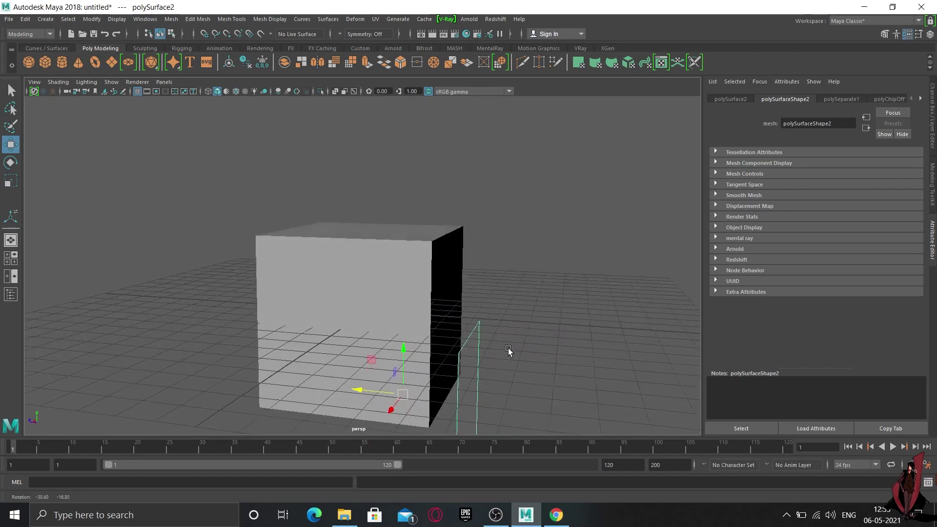
key("ctrl+z")
left_click_drag(323, 311, 531, 346)
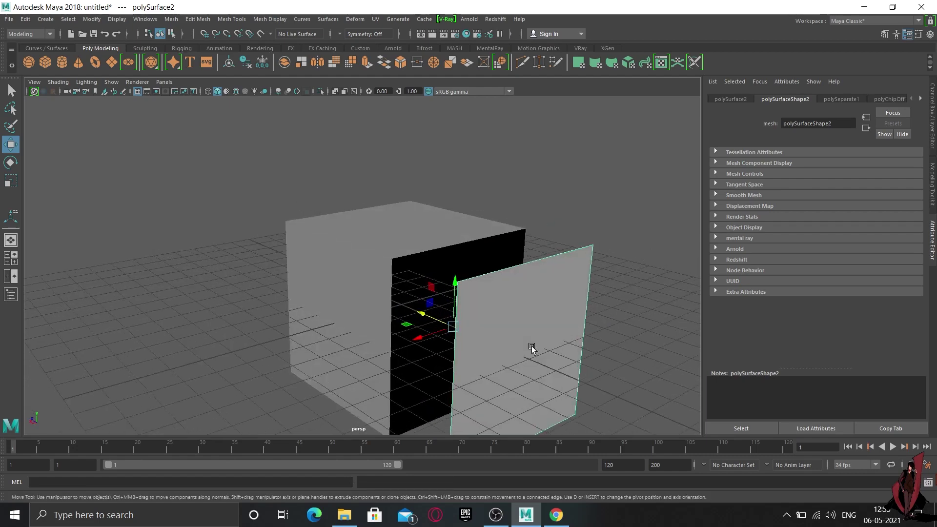
Scale the separated face up by about 1.93, and undo both the scaling and its move away from the cube.
key("r")
left_click_drag(452, 326, 594, 303)
scroll(459, 330, "down", 5)
left_click_drag(454, 331, 473, 339, "alt")
key("ctrl+z")
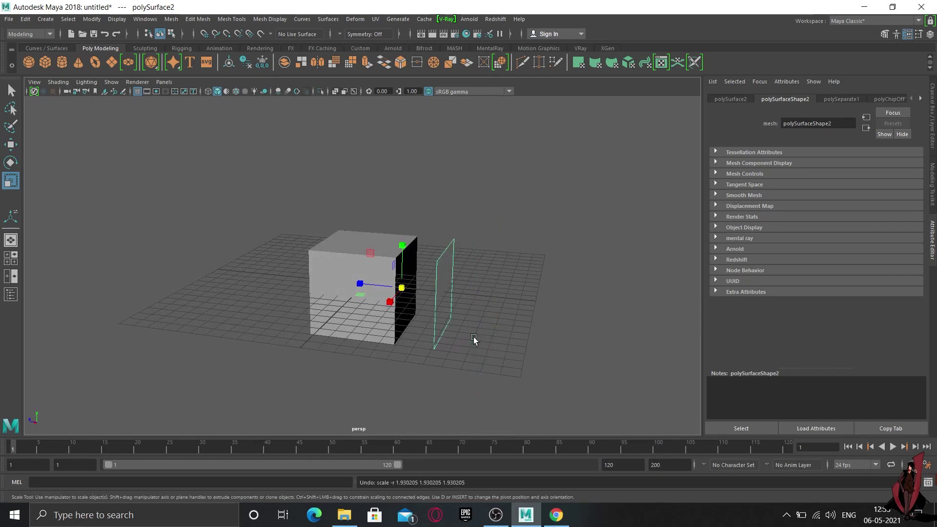
key("ctrl+z")
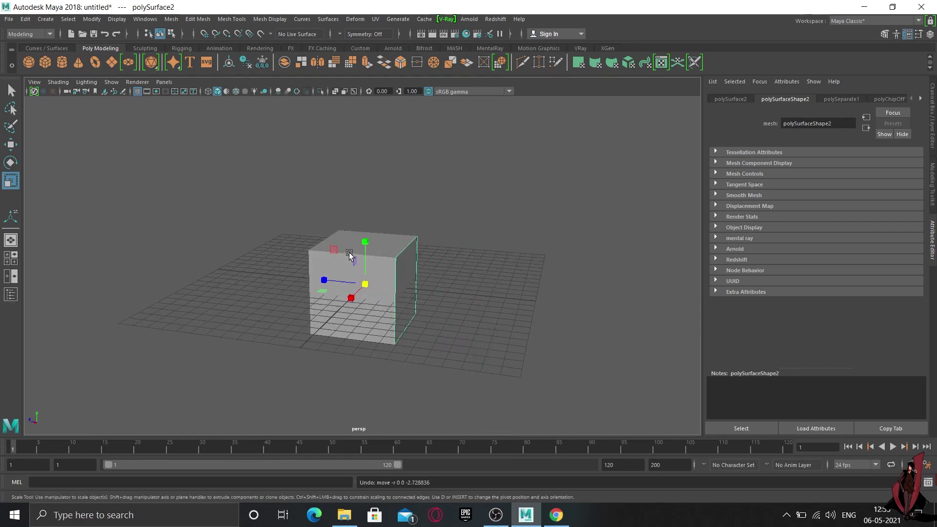
right_click_drag(378, 248, 425, 213)
left_click(625, 234)
key("ctrl+z")
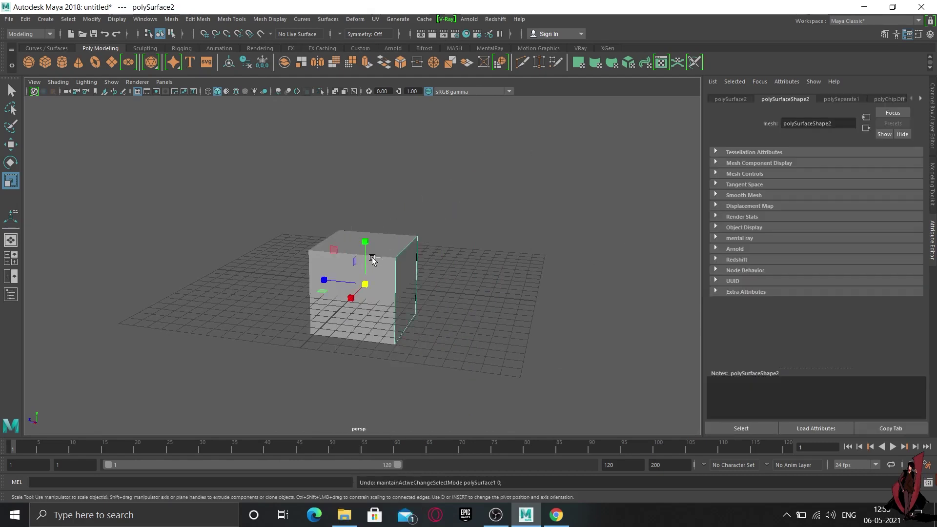
Extrude the cube's top face and scale the new face inward uniformly, leaving an even border around it.
left_click_drag(472, 278, 428, 341, "alt")
scroll(424, 280, "up", 5)
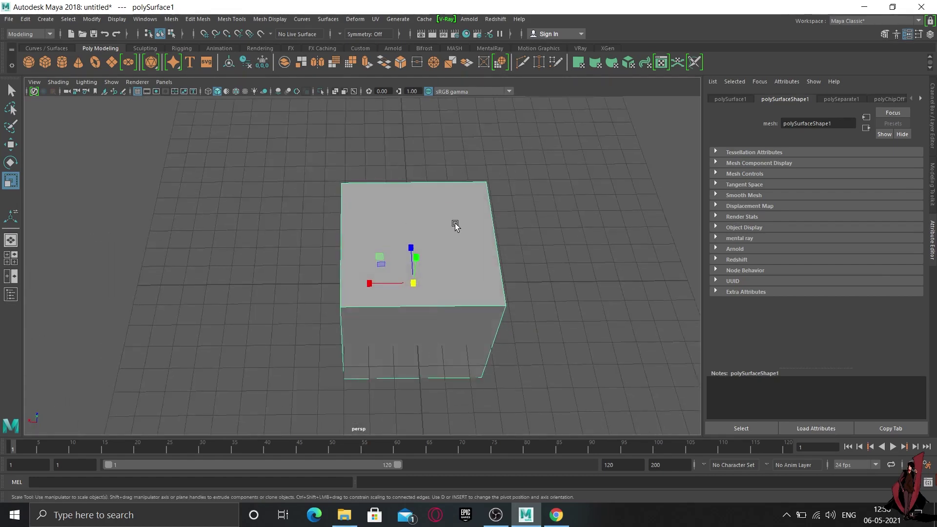
right_click_drag(452, 218, 446, 244)
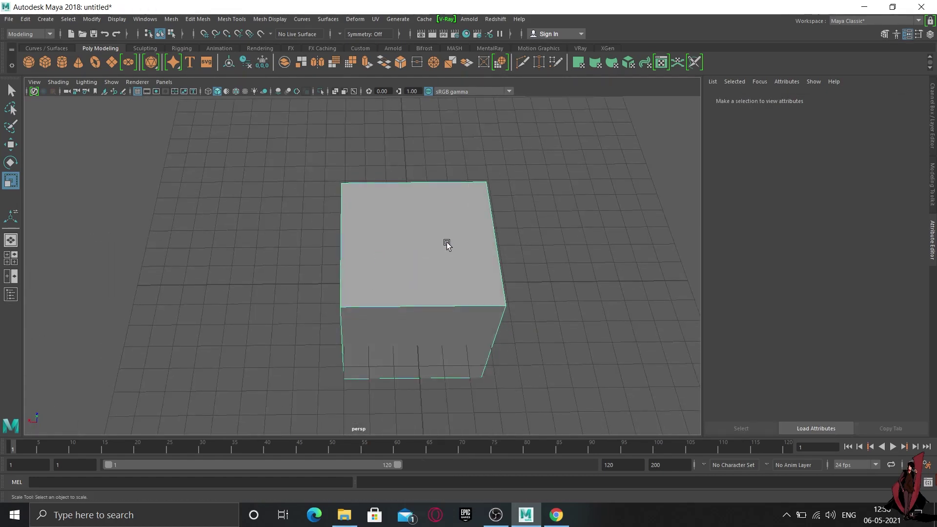
left_click(389, 243)
left_click_drag(581, 314, 429, 307, "alt")
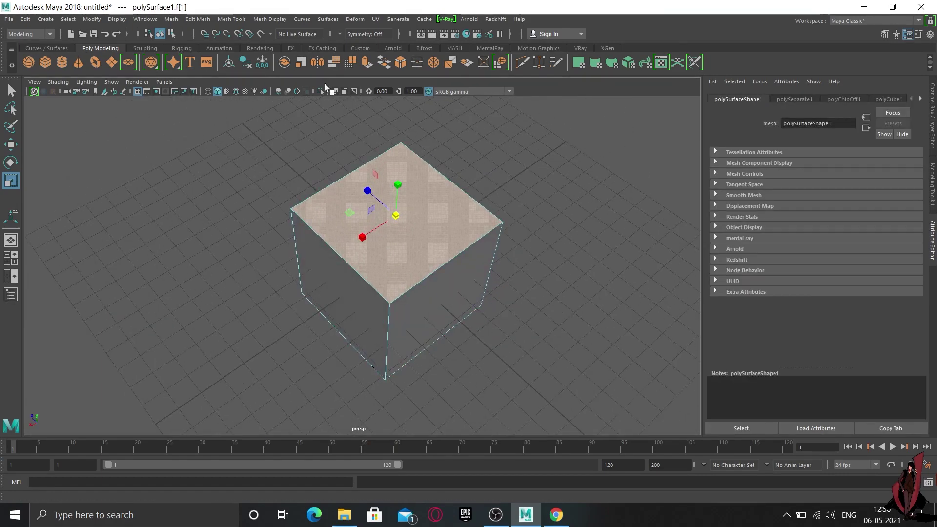
left_click(367, 62)
left_click_drag(379, 262, 329, 268, "alt")
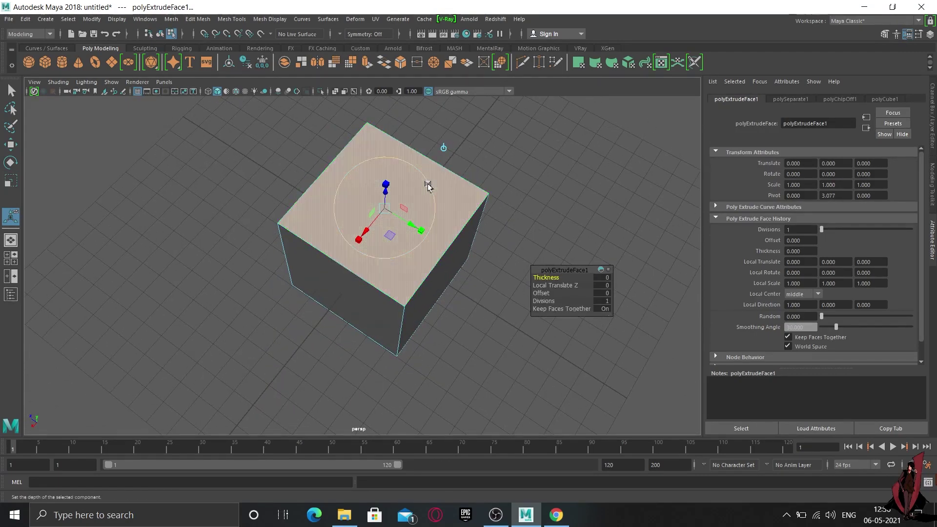
key("r")
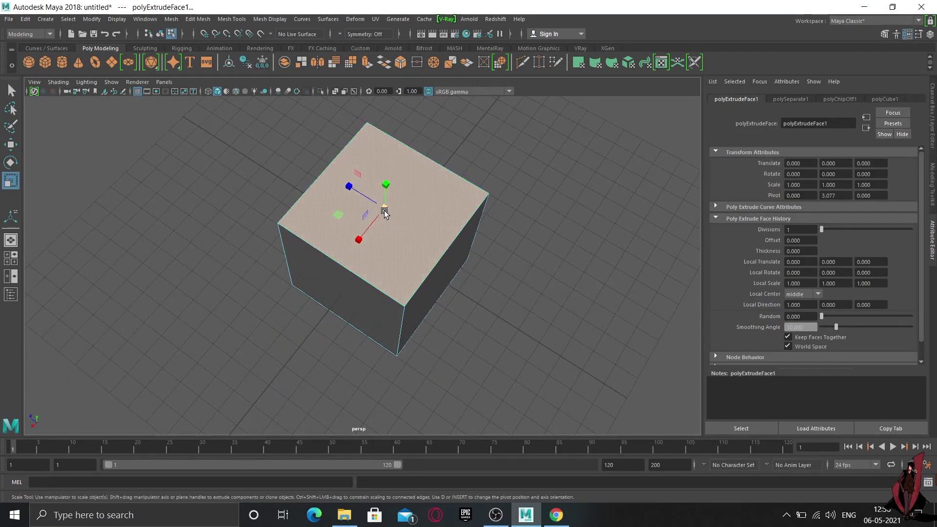
left_click_drag(384, 213, 353, 239)
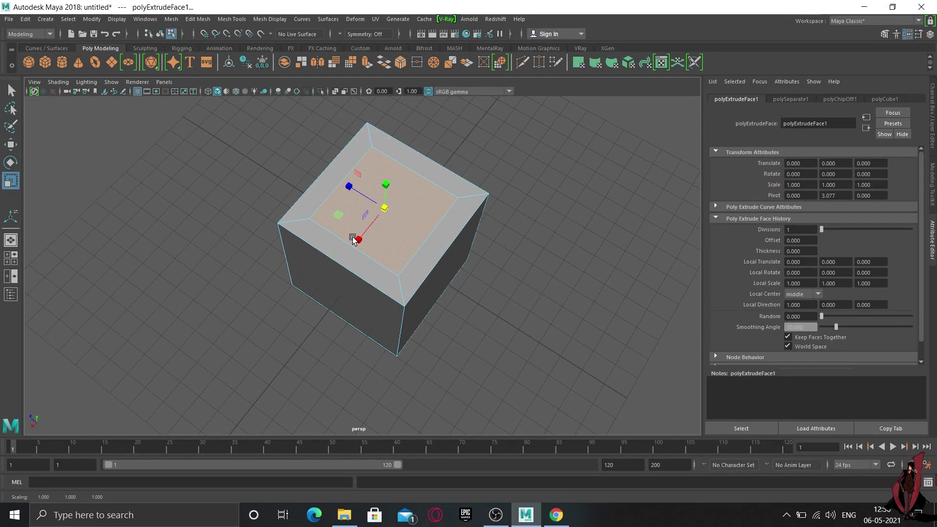
Extrude the inset top face upward into a smaller block, return to object mode and deselect the mesh.
key("ctrl+e")
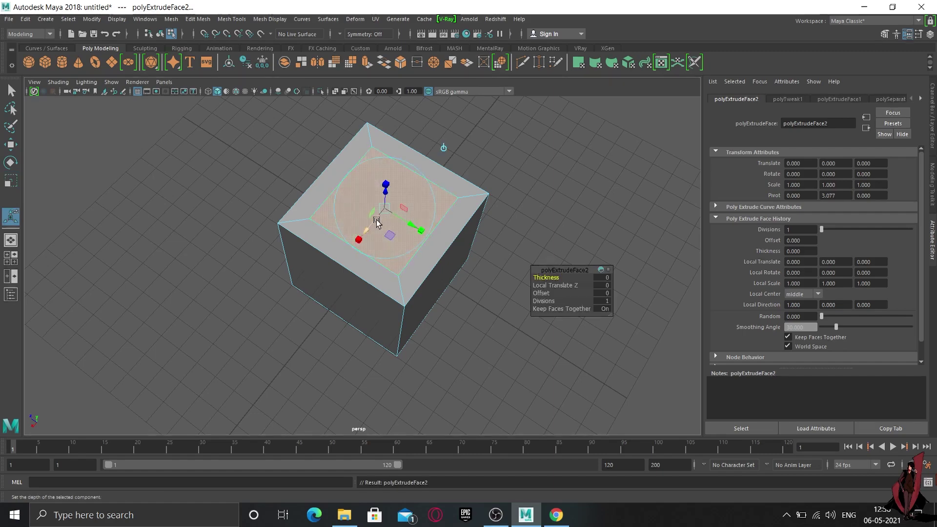
left_click_drag(338, 238, 368, 200, "alt")
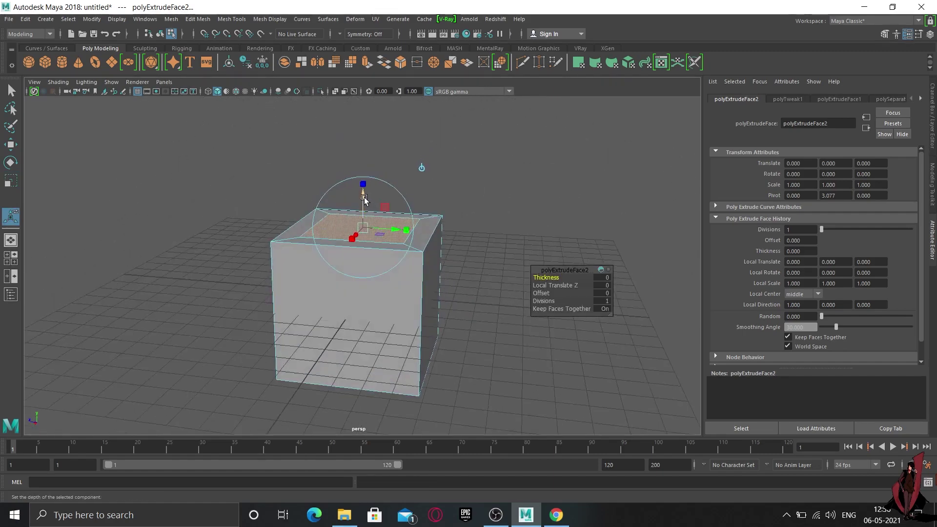
left_click_drag(363, 198, 362, 128)
left_click_drag(328, 229, 385, 247, "alt")
right_click(282, 198)
left_click(450, 239)
left_click_drag(450, 239, 409, 250, "alt")
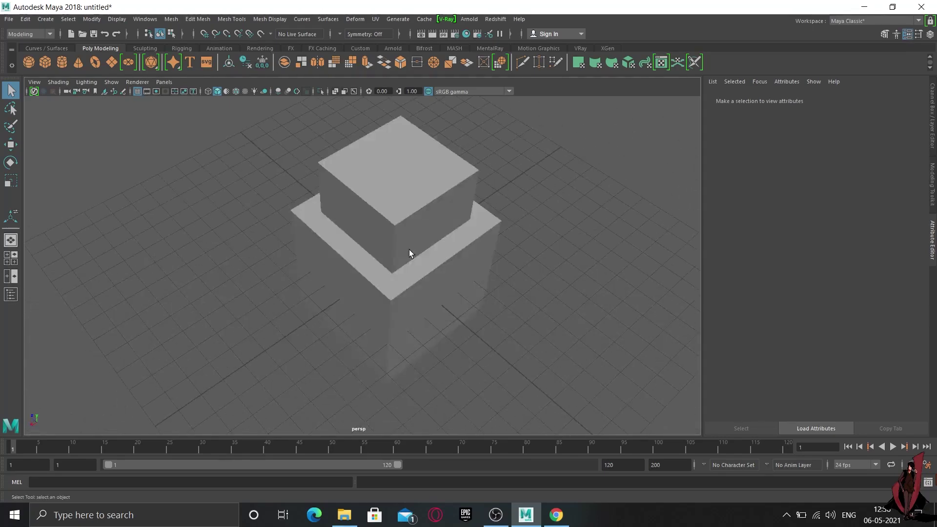
Create a polygon sphere and move it along Z out of the stepped block.
mouse_move(383, 310)
left_mouse_down("alt")
mouse_move(429, 286)
mouse_move(366, 314)
left_mouse_up("alt")
scroll(429, 287, "down", 3)
left_click_drag(439, 323, 401, 323, "alt")
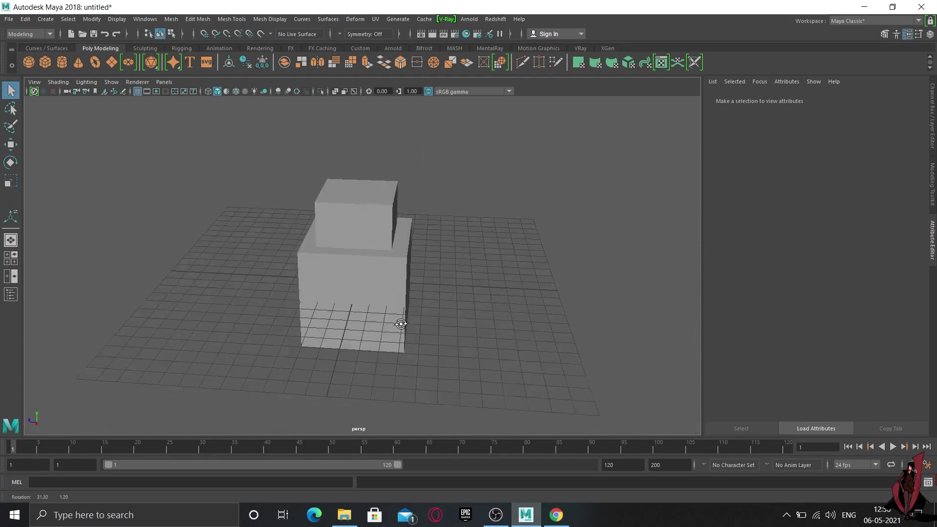
left_click(34, 60)
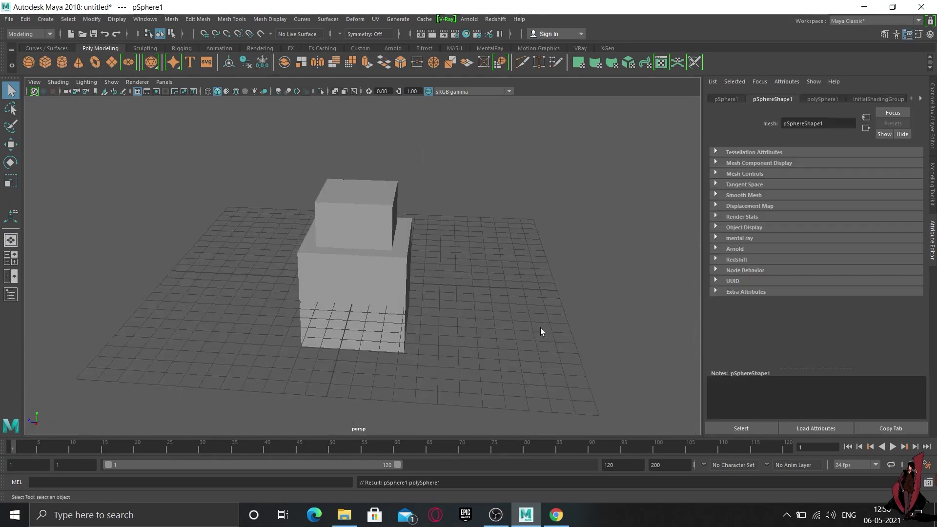
left_click_drag(542, 329, 503, 355, "alt")
key("w")
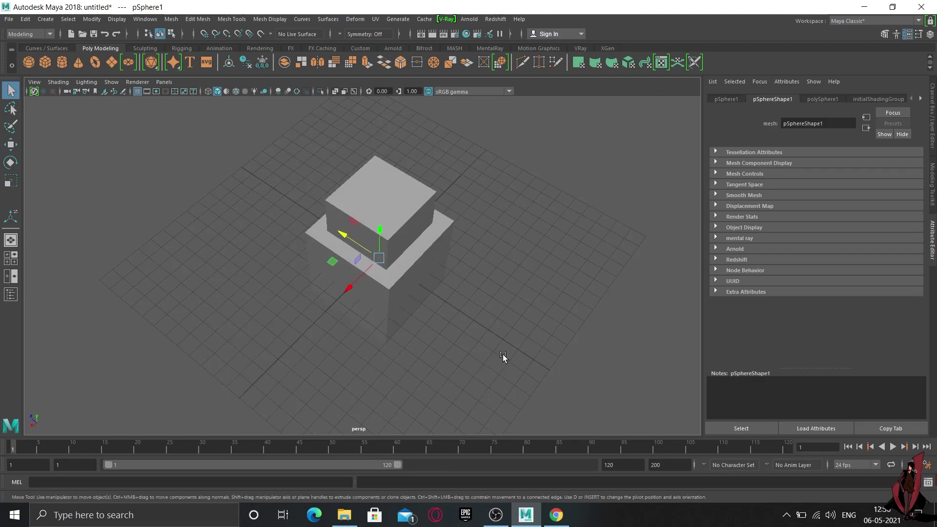
left_click_drag(345, 234, 440, 256)
Scale the sphere up uniformly by about 3.8 and move it along Z until it partly overlaps the block's side.
key("r")
left_click_drag(476, 302, 554, 309)
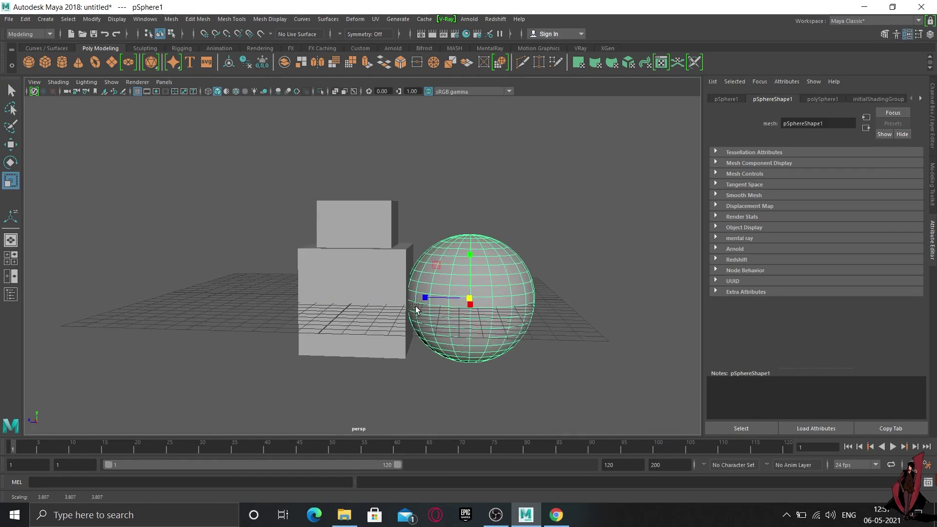
key("w")
left_click_drag(423, 298, 379, 299)
mouse_move(531, 300)
left_mouse_down("alt")
mouse_move(496, 309)
mouse_move(540, 310)
left_mouse_up("alt")
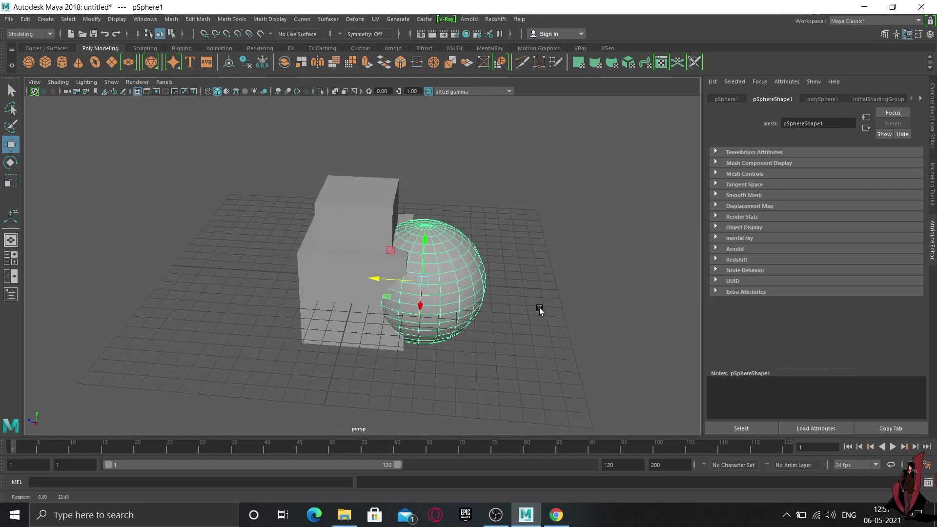
Combine the sphere and the stepped block into one mesh, and select the combined object in object mode.
left_click(334, 252, "shift")
left_click_drag(419, 233, 418, 224, "alt")
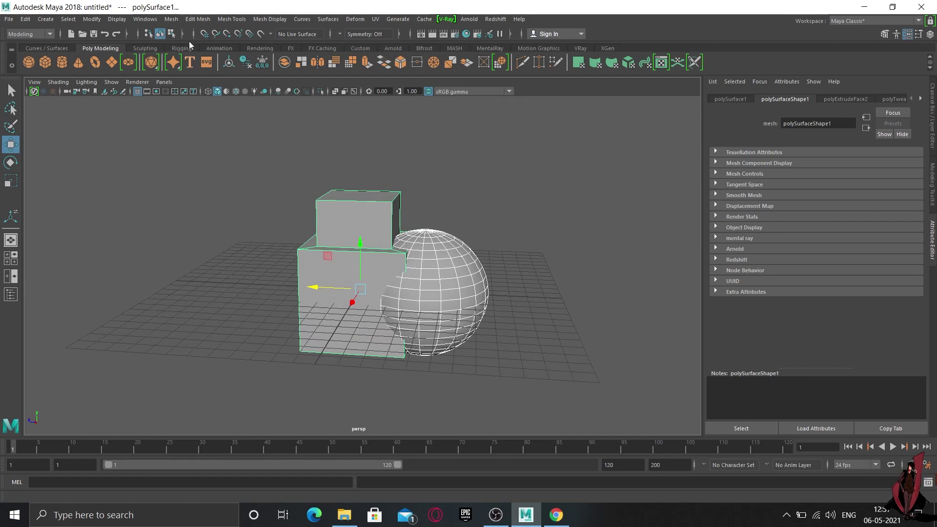
left_click(171, 20)
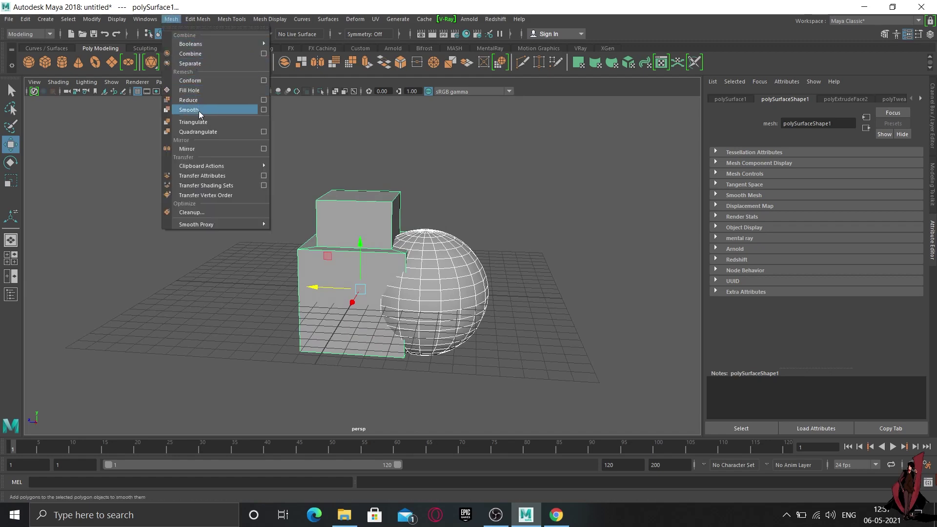
left_click(191, 55)
key("r")
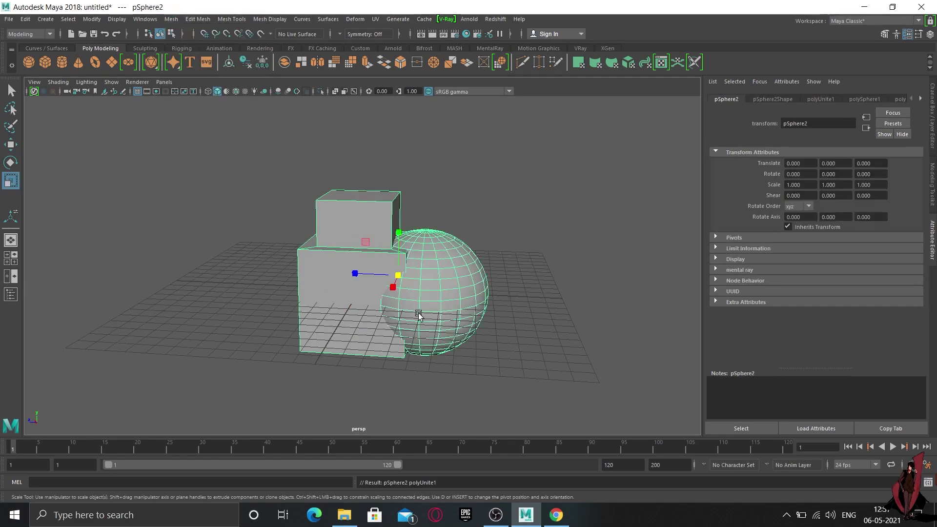
left_click(517, 264)
right_click_drag(405, 264, 552, 289)
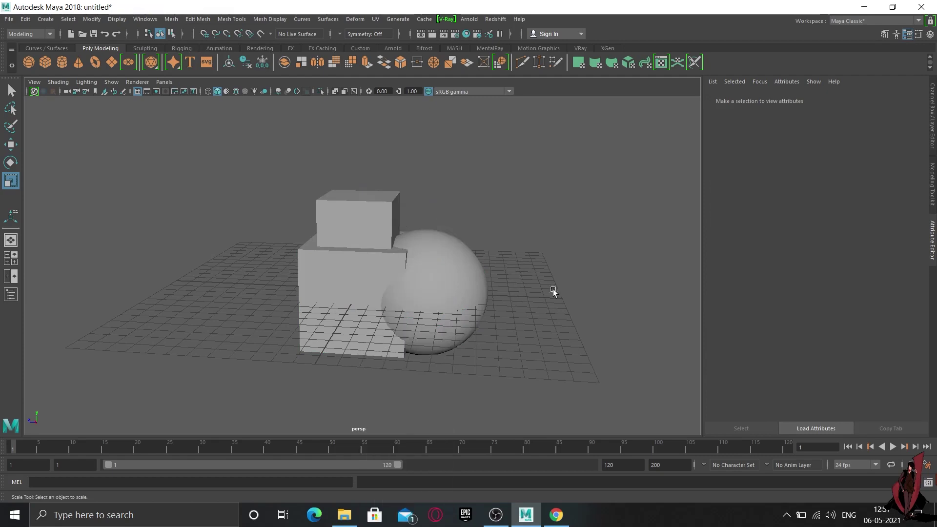
left_click(327, 264)
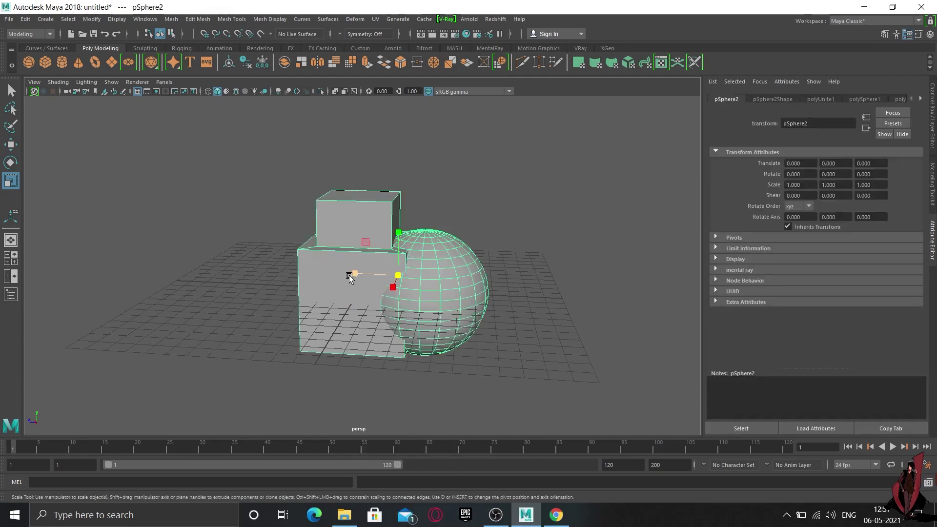
Separate the combined mesh into individual objects and select only the sphere in object mode.
mouse_move(470, 303)
left_mouse_down("alt")
mouse_move(414, 299)
mouse_move(424, 318)
mouse_move(504, 288)
mouse_move(484, 276)
mouse_move(439, 273)
mouse_move(464, 305)
mouse_move(487, 305)
left_mouse_up("alt")
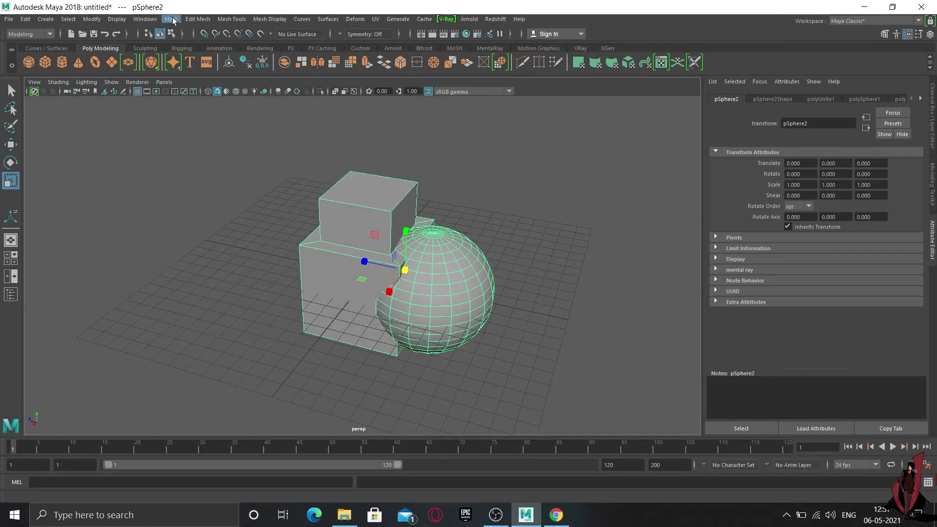
left_click(173, 20)
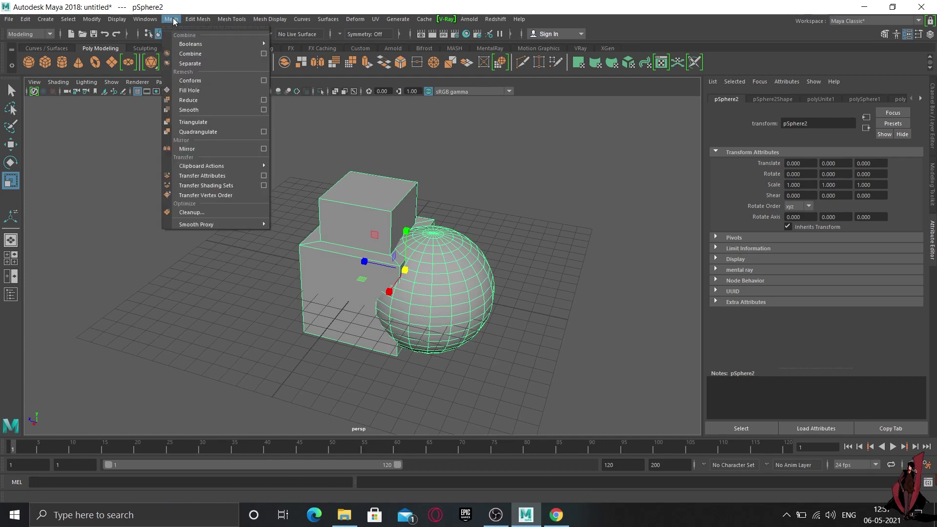
left_click(191, 64)
right_click(436, 260)
left_click(445, 307)
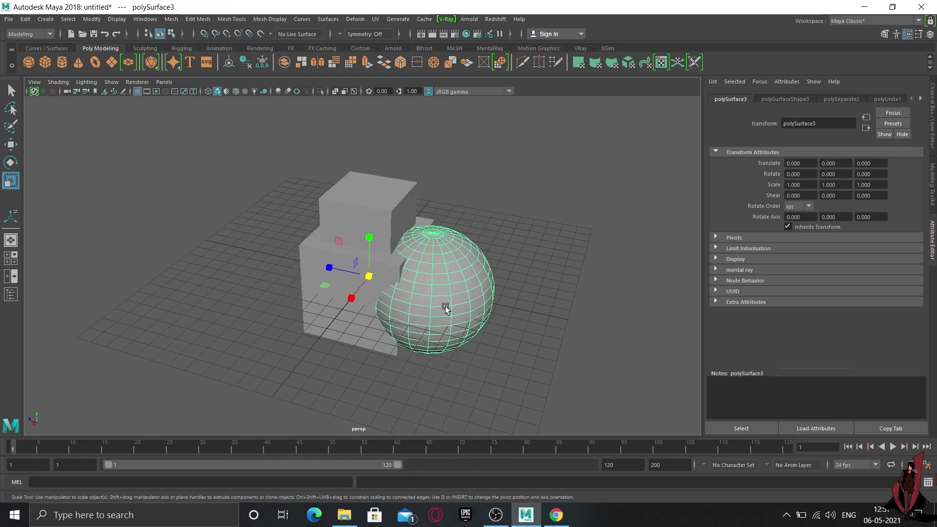
Move the sphere about -9.14 along Z, clear of the stepped block, and keep it selected.
key("w")
left_click_drag(320, 266, 460, 292)
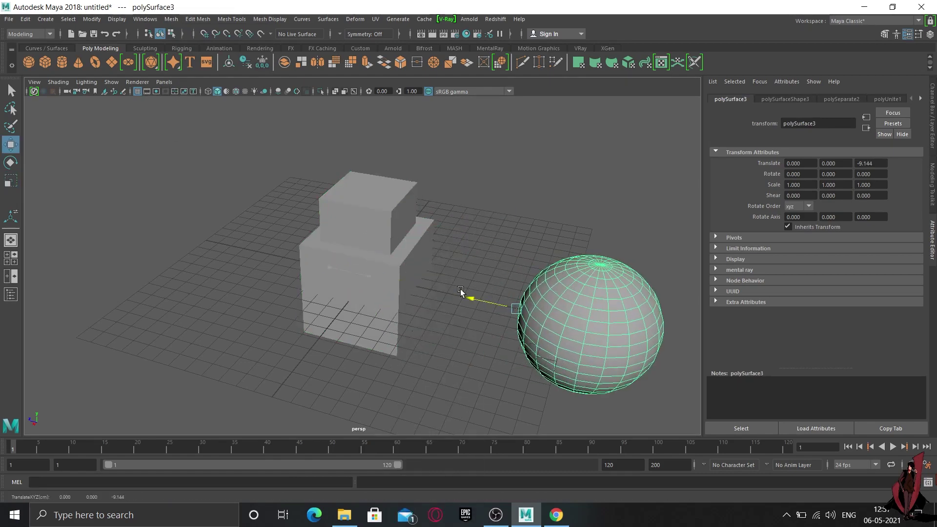
left_click(385, 278)
left_click(540, 323)
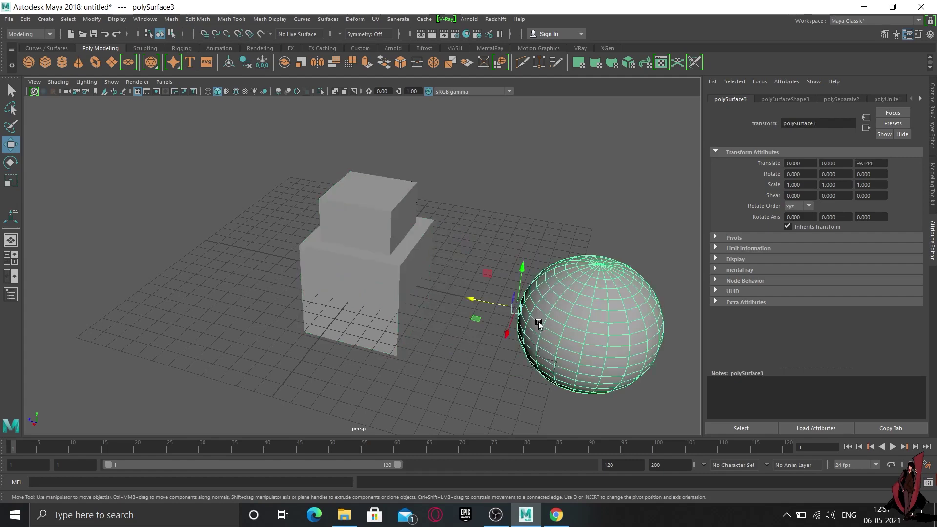
Delete the sphere and select the stepped block.
left_click_drag(381, 296, 402, 306, "alt")
left_click_drag(264, 288, 356, 245, "alt")
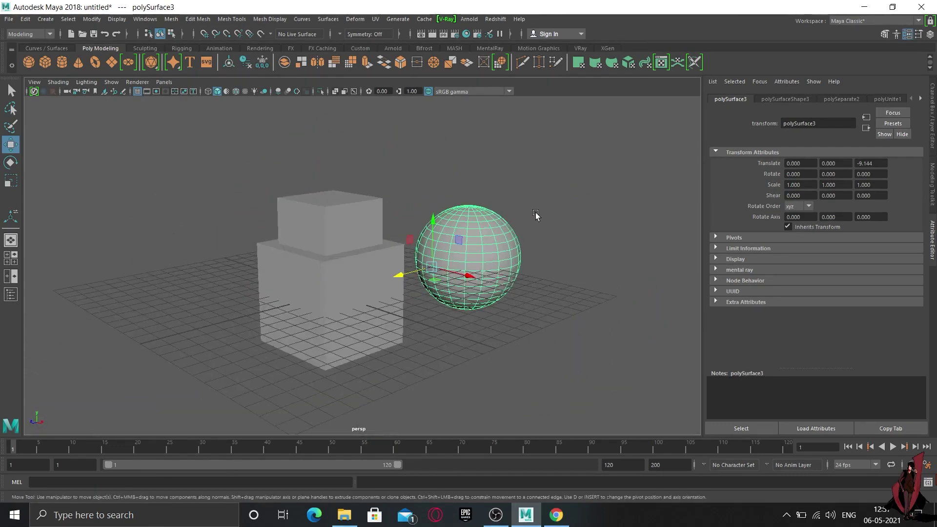
key("Delete")
left_click(361, 307)
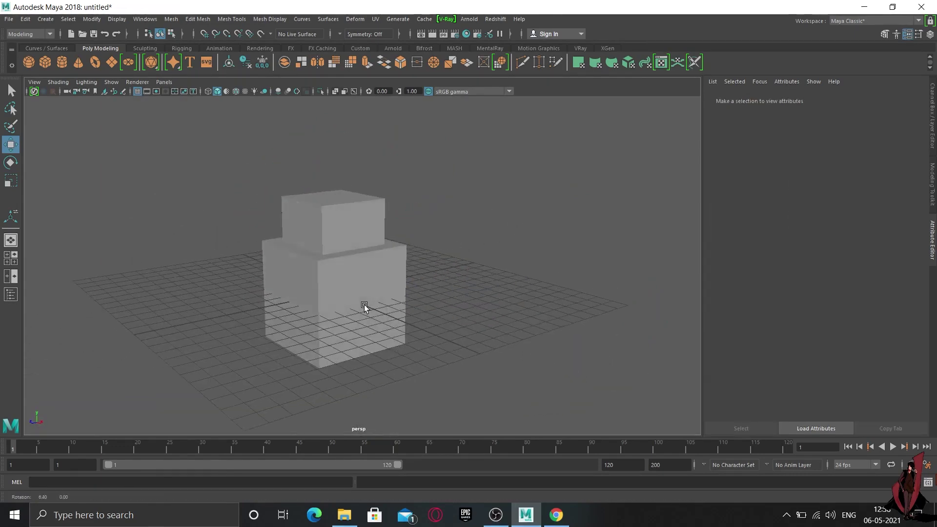
left_click_drag(439, 250, 418, 255, "alt")
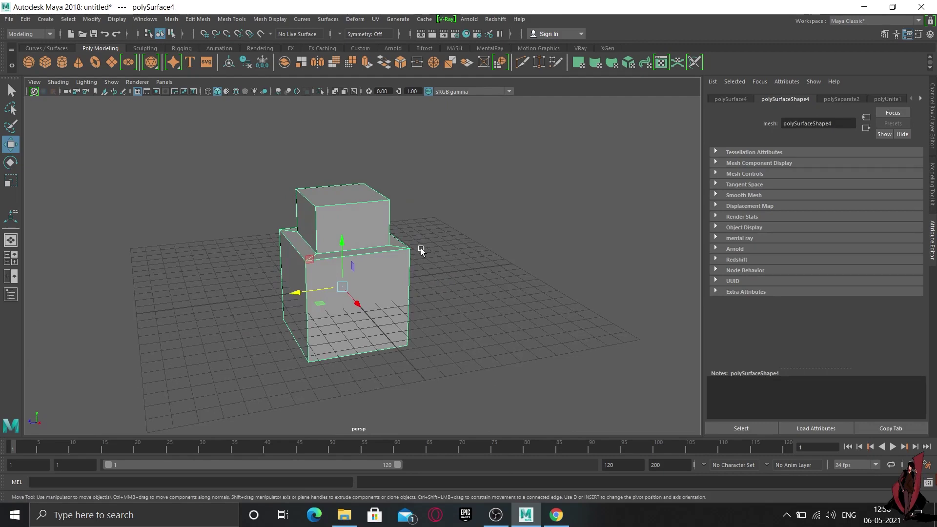
Preview the stepped block in smooth mesh display and delete the detached side face.
key("3")
left_click_drag(420, 248, 407, 267, "alt")
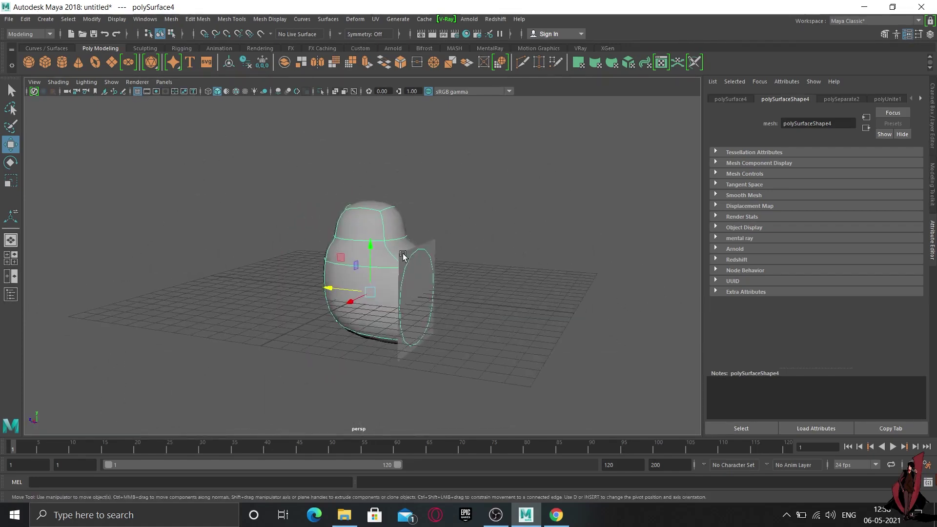
left_click(403, 253)
key("Delete")
mouse_move(403, 250)
left_mouse_down("alt")
mouse_move(380, 264)
mouse_move(464, 277)
mouse_move(414, 256)
left_mouse_up("alt")
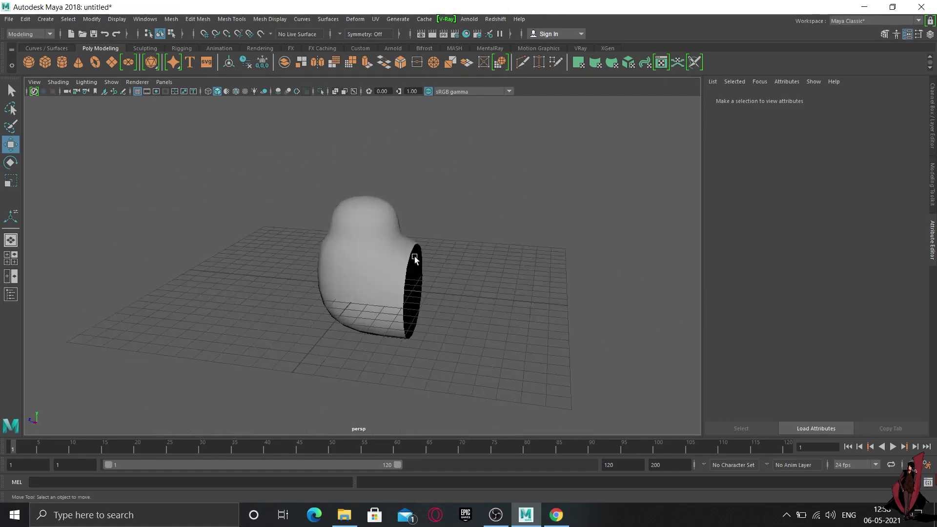
Undo the deletion of the side face and return the stepped block to unsmoothed display.
key("ctrl+z")
key("ctrl+z")
key("ctrl+z")
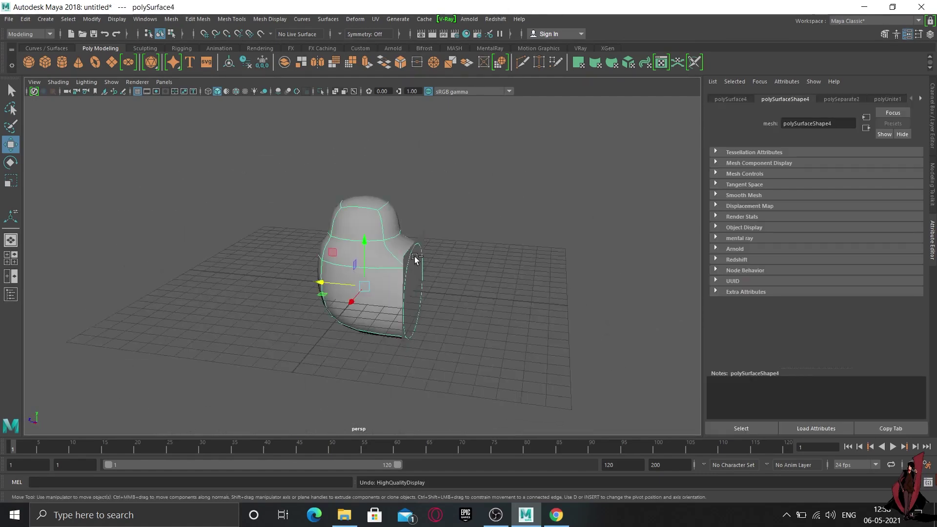
key("ctrl+z")
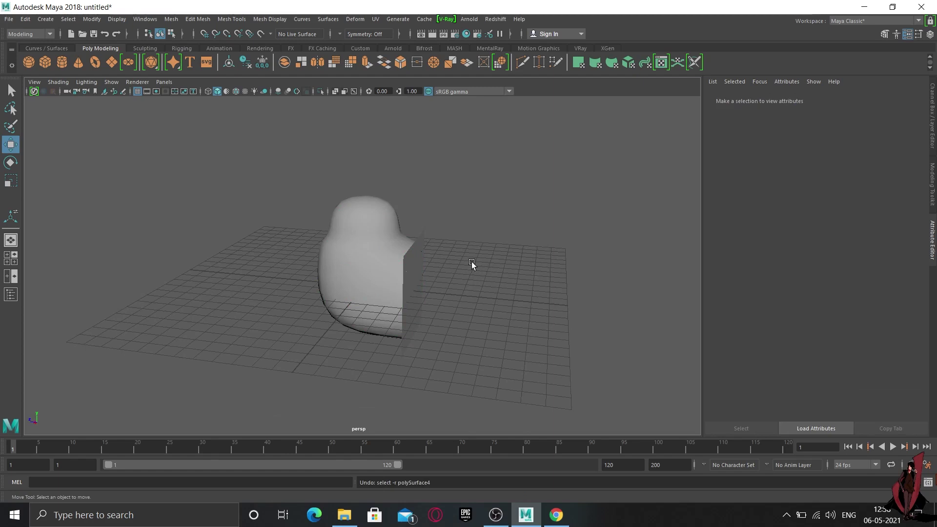
left_click(372, 251)
key("2")
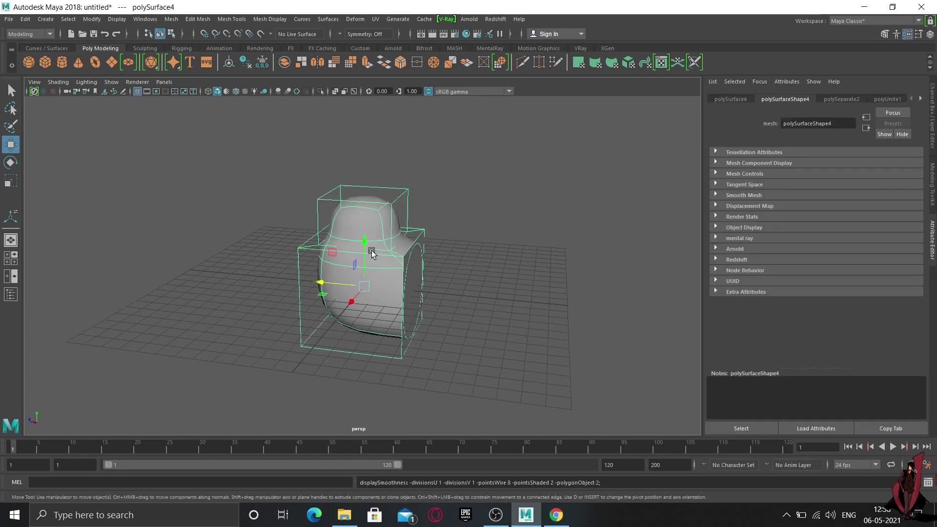
key("1")
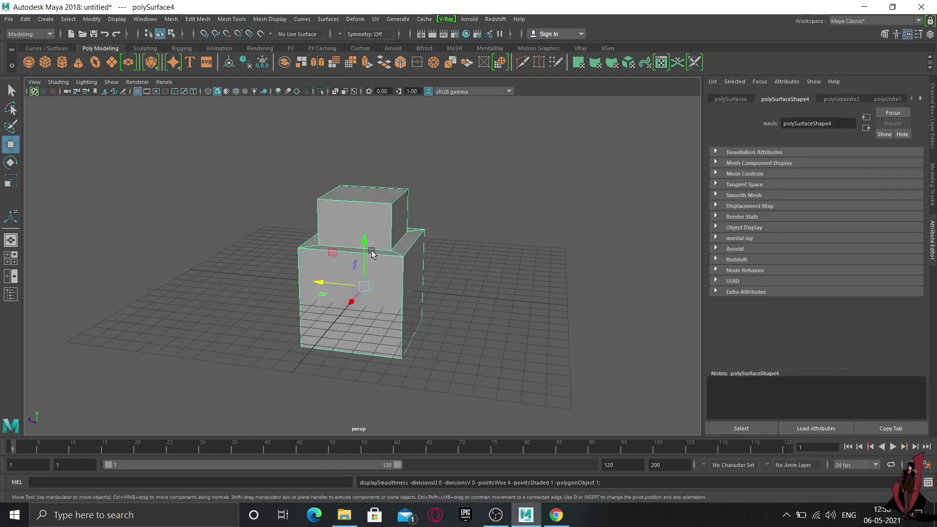
Try moving the stepped block about 2.58 along Z away from its detached side face, and undo the move.
mouse_move(459, 253)
left_mouse_down("alt")
mouse_move(474, 247)
mouse_move(386, 249)
mouse_move(410, 259)
mouse_move(475, 254)
mouse_move(512, 232)
mouse_move(412, 240)
mouse_move(476, 247)
left_mouse_up("alt")
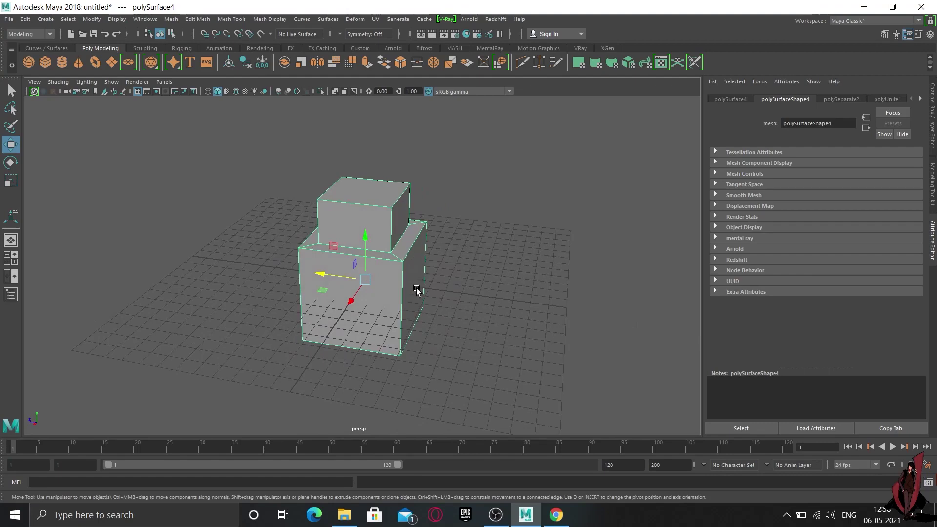
mouse_move(389, 304)
left_mouse_down("alt")
mouse_move(420, 299)
mouse_move(379, 294)
mouse_move(378, 314)
mouse_move(395, 293)
left_mouse_up("alt")
left_click(402, 292)
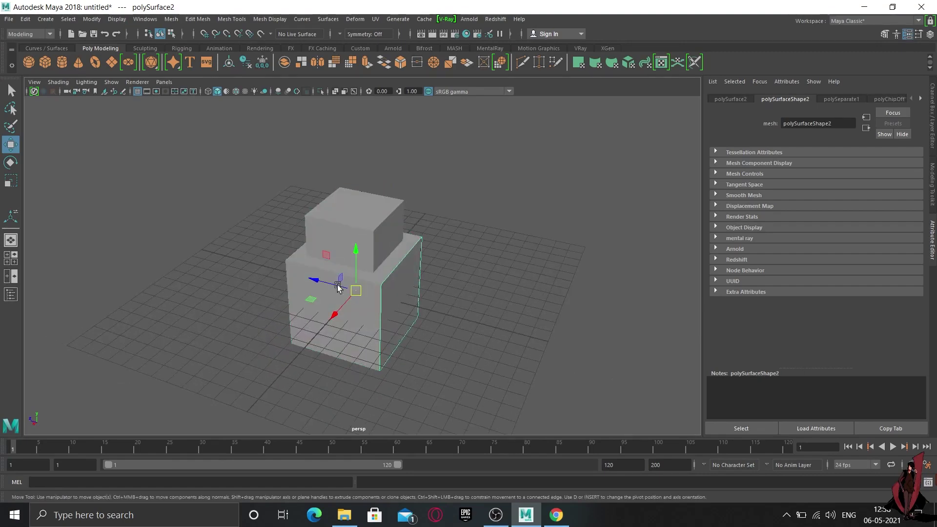
mouse_move(312, 279)
left_mouse_down()
mouse_move(376, 301)
mouse_move(309, 286)
left_mouse_up()
left_click_drag(363, 268, 241, 225)
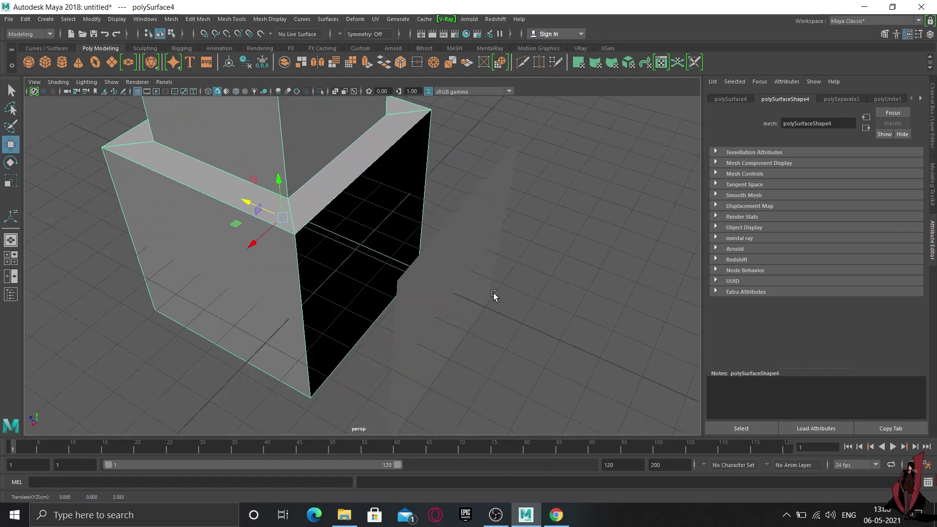
left_click(437, 292)
key("ctrl+z")
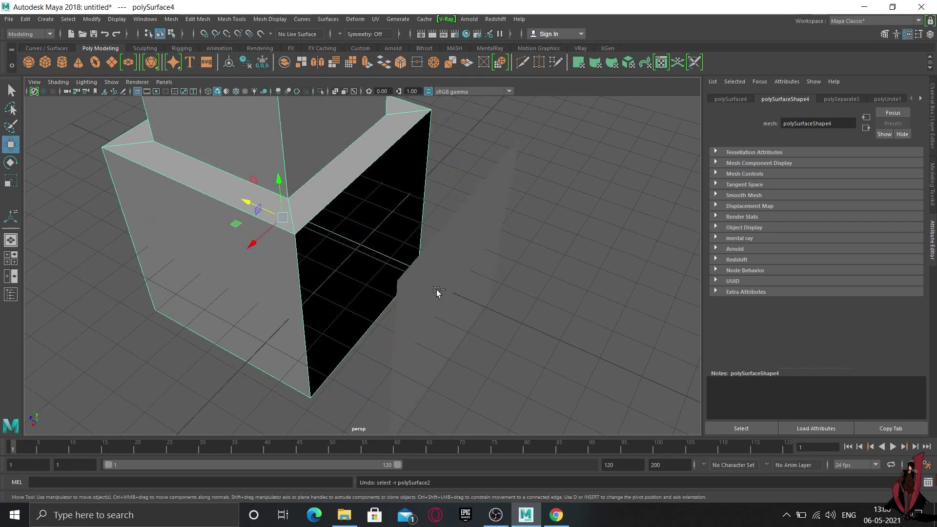
key("ctrl+z")
Select the detached side face of the stepped block's lower part and delete it.
left_click(443, 299)
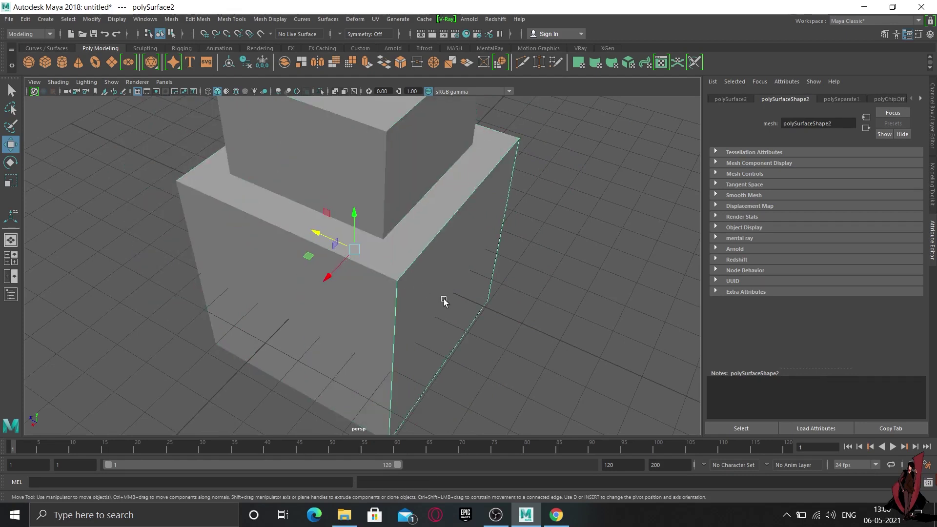
left_click(363, 286)
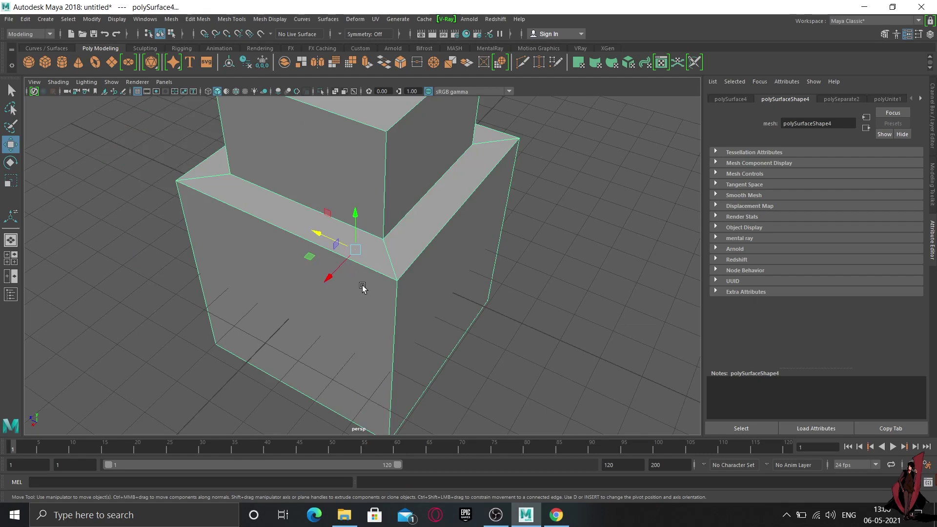
left_click(437, 303)
key("Delete")
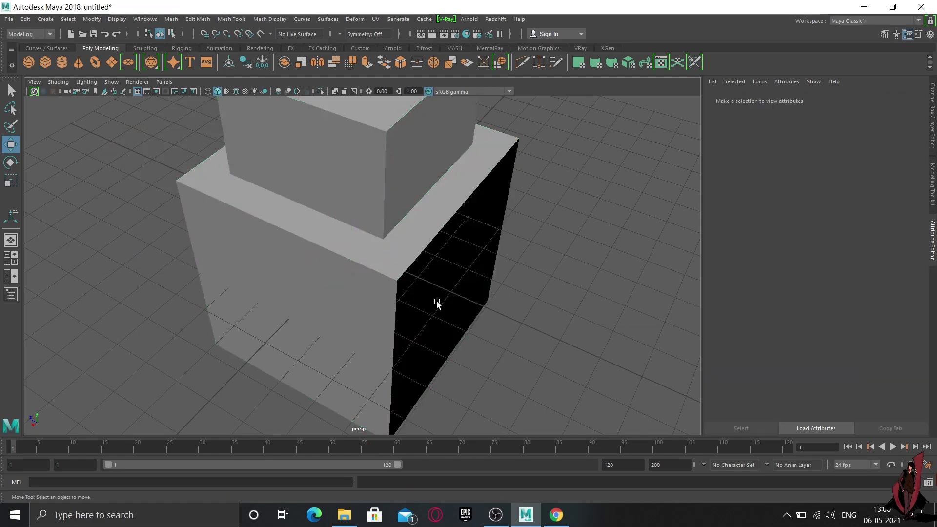
Switch the stepped block to edge mode and select the border edges around its open side.
left_click_drag(438, 301, 345, 226, "alt")
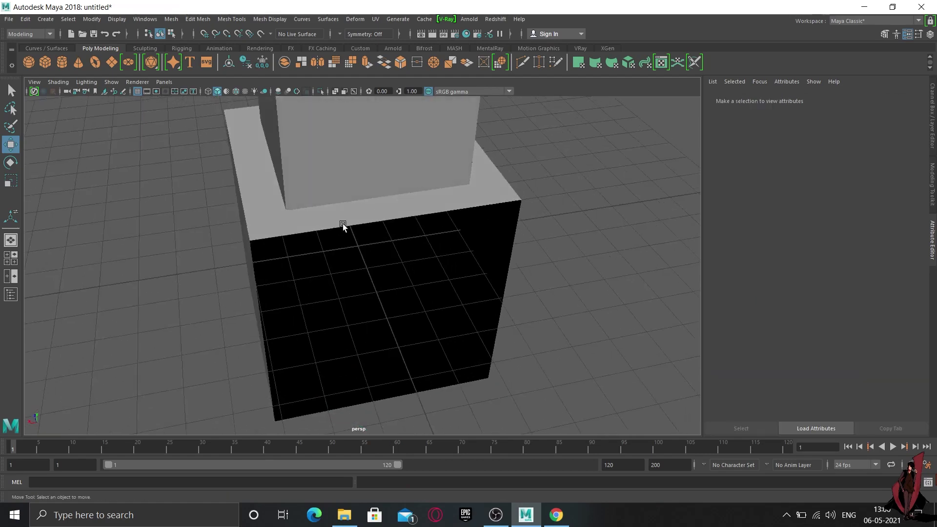
left_click(345, 226)
right_click(344, 226)
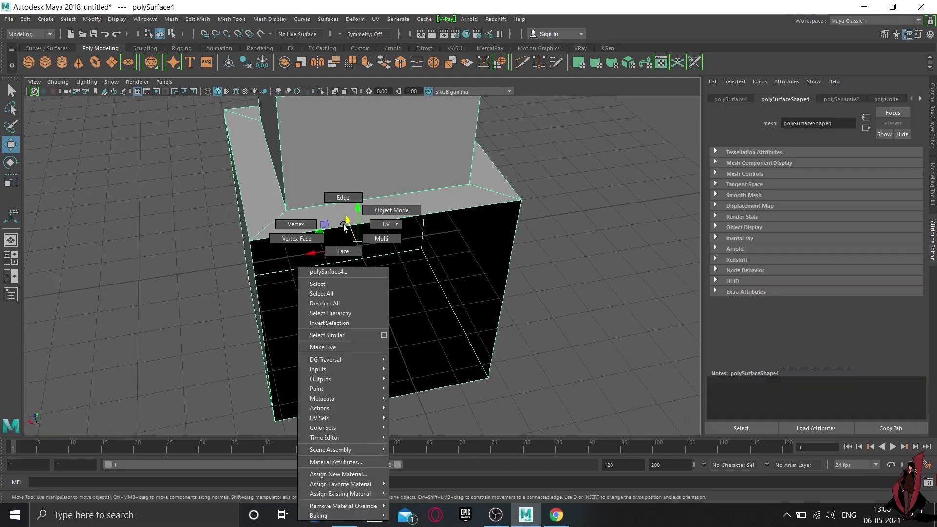
left_click(339, 183)
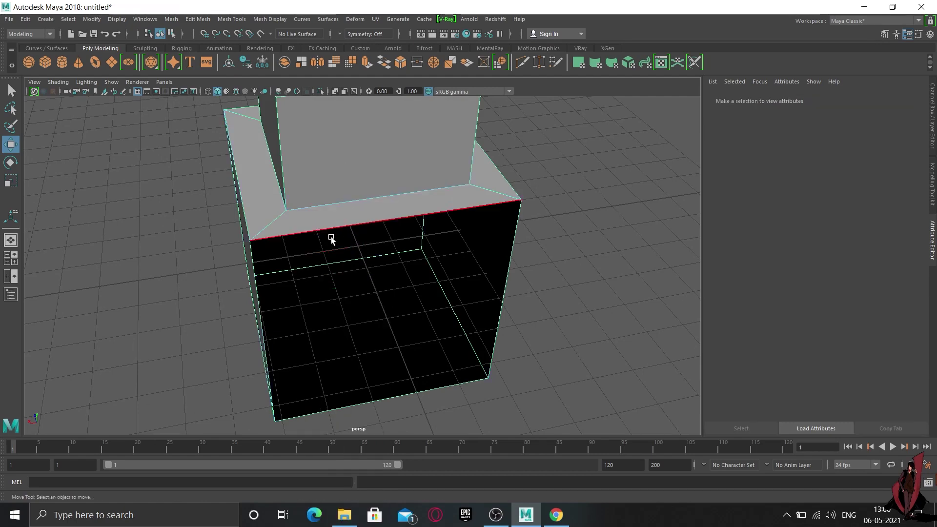
left_click(312, 231)
left_click_drag(297, 278, 330, 221, "alt")
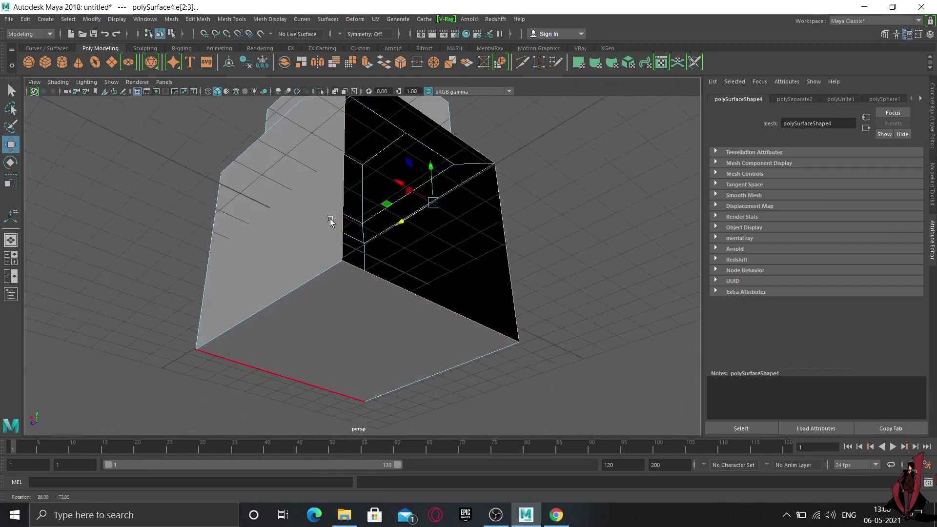
left_click_drag(475, 274, 449, 322, "alt")
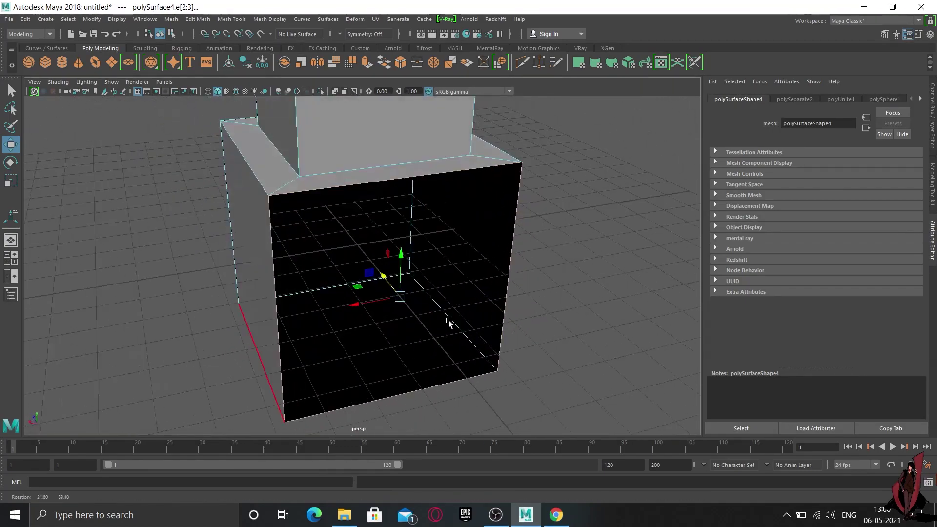
Close the open side of the block with Fill Hole and return to object mode.
right_click(374, 181, "shift")
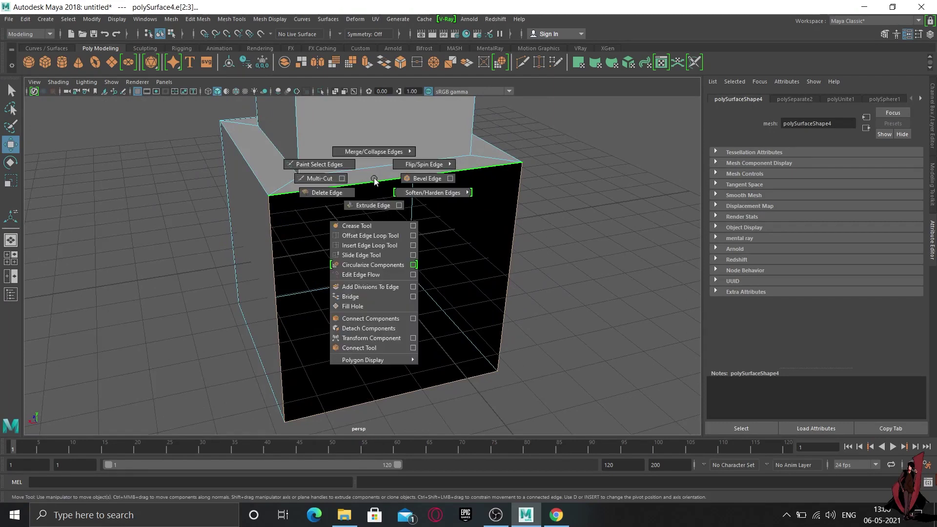
left_click(381, 307)
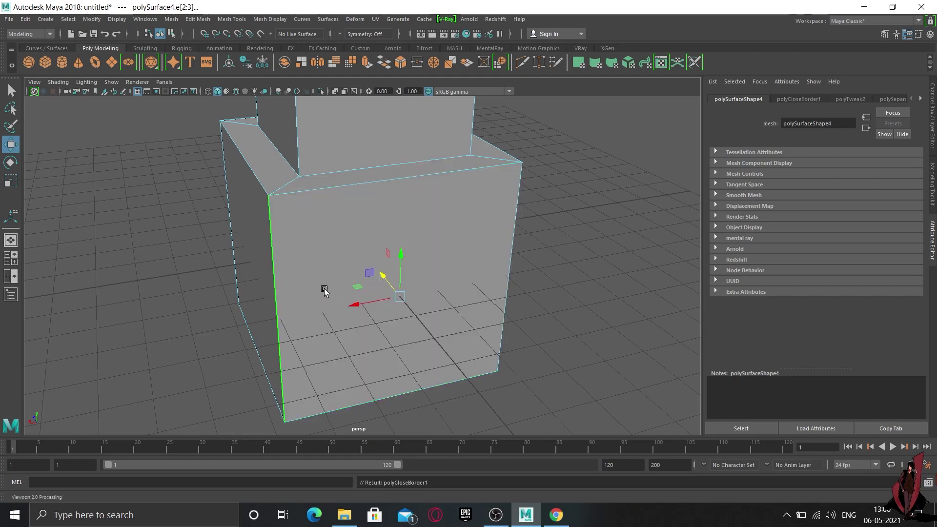
left_click_drag(324, 288, 373, 269, "alt")
right_click_drag(376, 226, 424, 214)
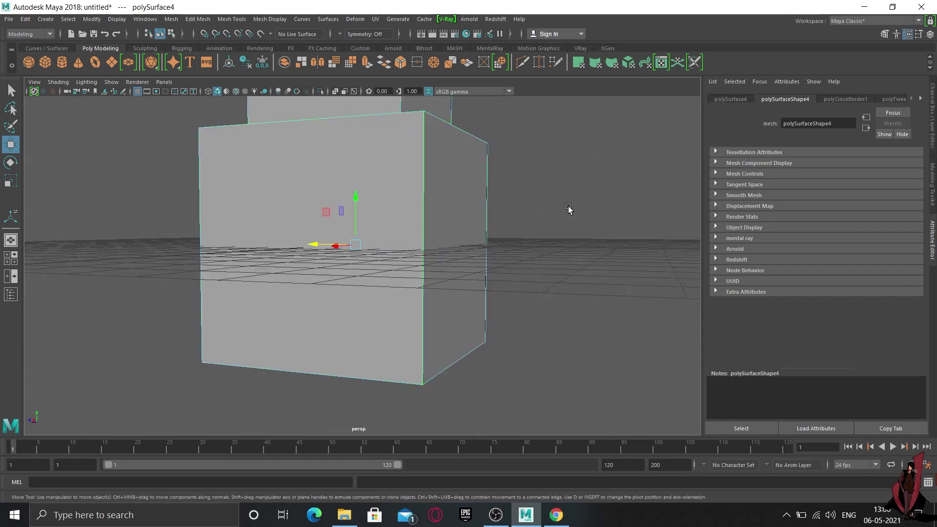
Examine the closed stepped block from several sides.
left_click_drag(569, 209, 497, 254, "alt")
scroll(495, 295, "down", 5)
left_click_drag(400, 305, 398, 279, "alt")
scroll(398, 279, "down", 1)
middle_click_drag(398, 279, 448, 240, "alt")
scroll(379, 319, "up", 6)
left_click_drag(369, 296, 405, 299, "alt")
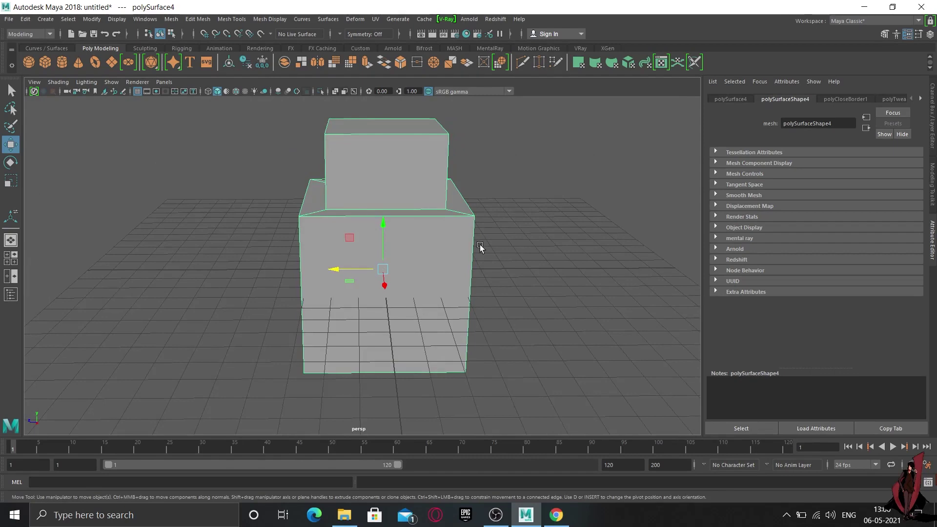
Insert an edge loop close beside a vertical corner of the lower block and another along the ledge's outer rim.
scroll(475, 248, "up", 3)
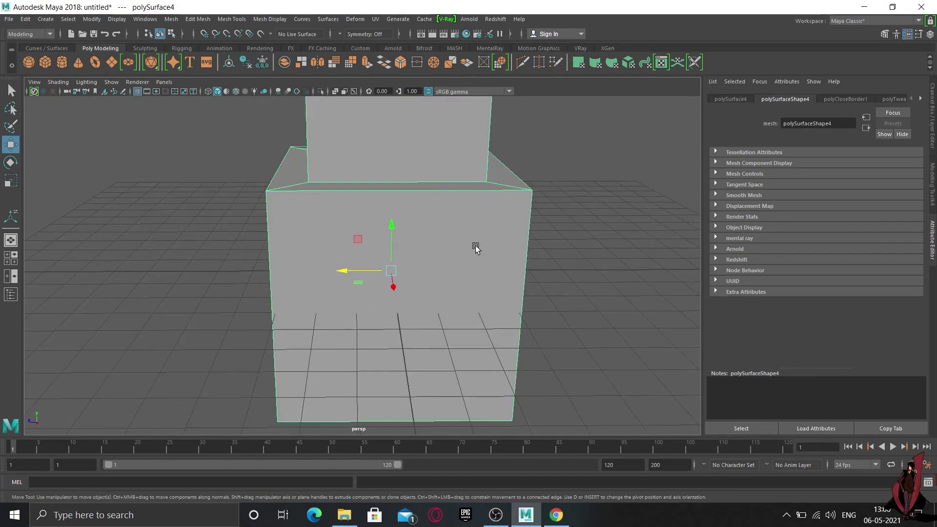
scroll(488, 232, "up", 2)
left_click_drag(485, 272, 478, 278, "alt")
scroll(476, 276, "up", 2)
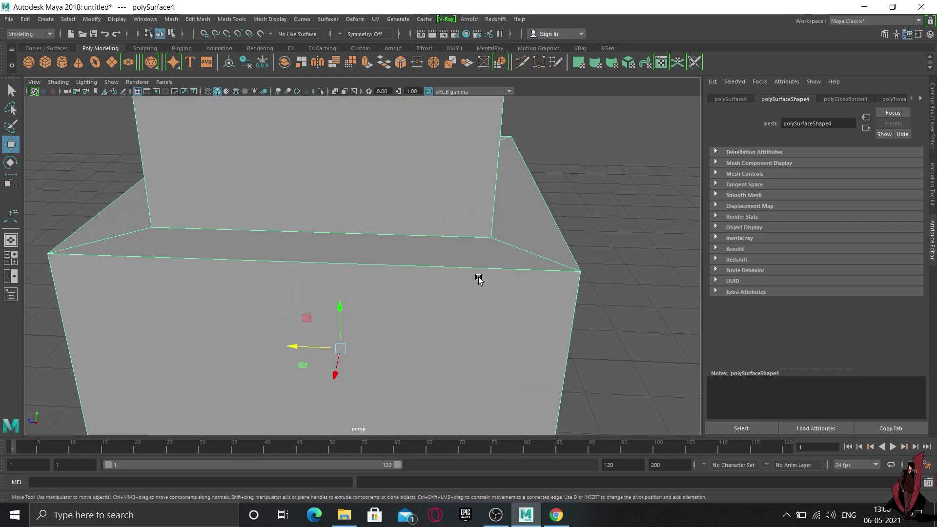
scroll(425, 272, "up", 4)
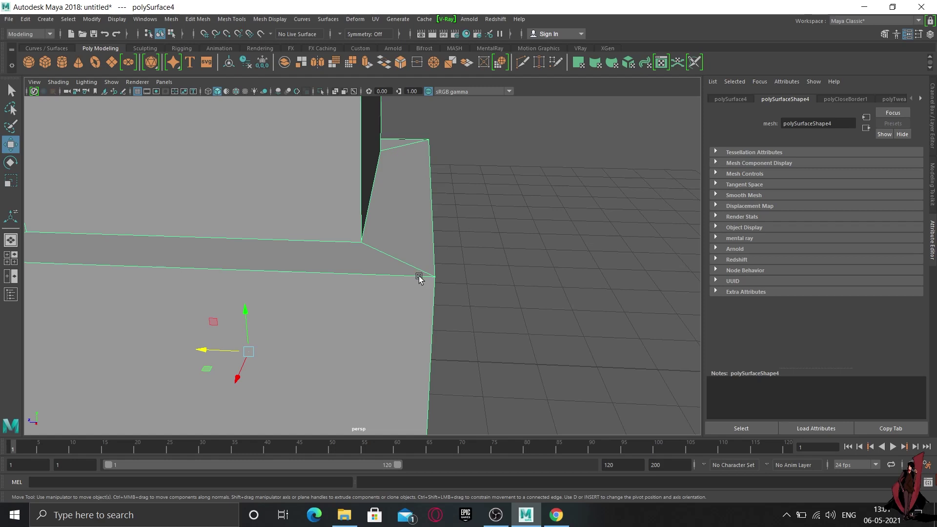
right_click(419, 279, "shift")
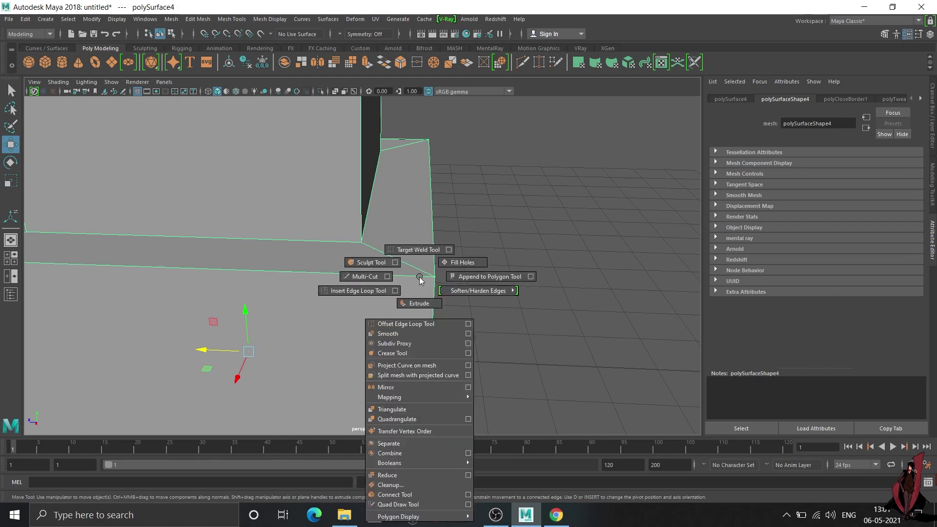
left_click(346, 292)
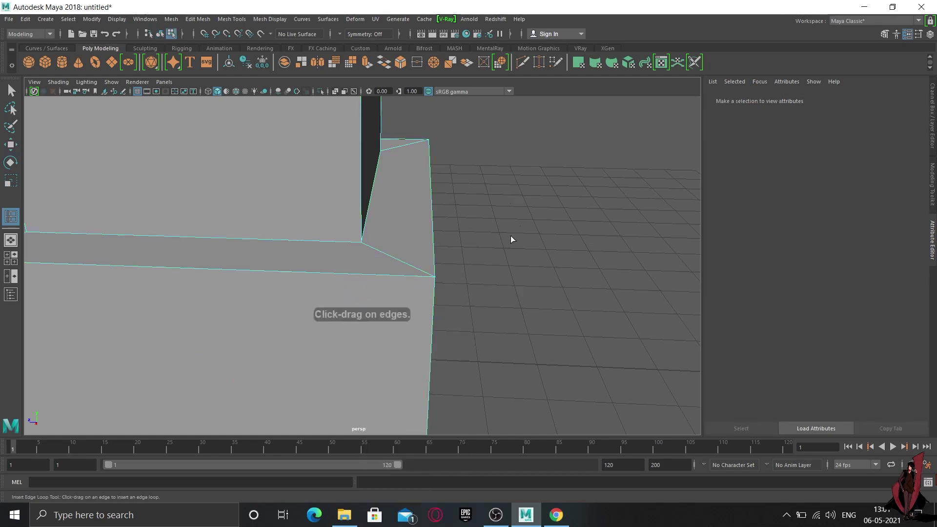
left_click(423, 277)
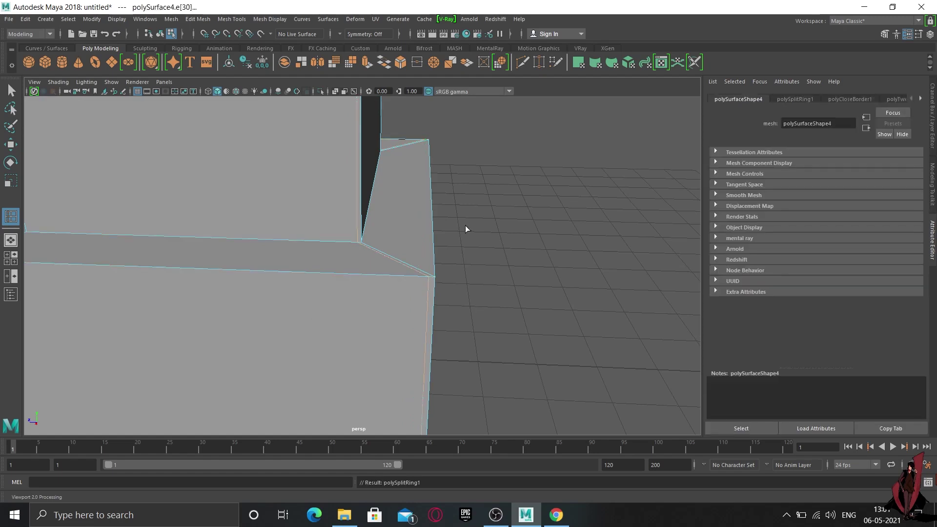
left_click(427, 272)
left_click(430, 277)
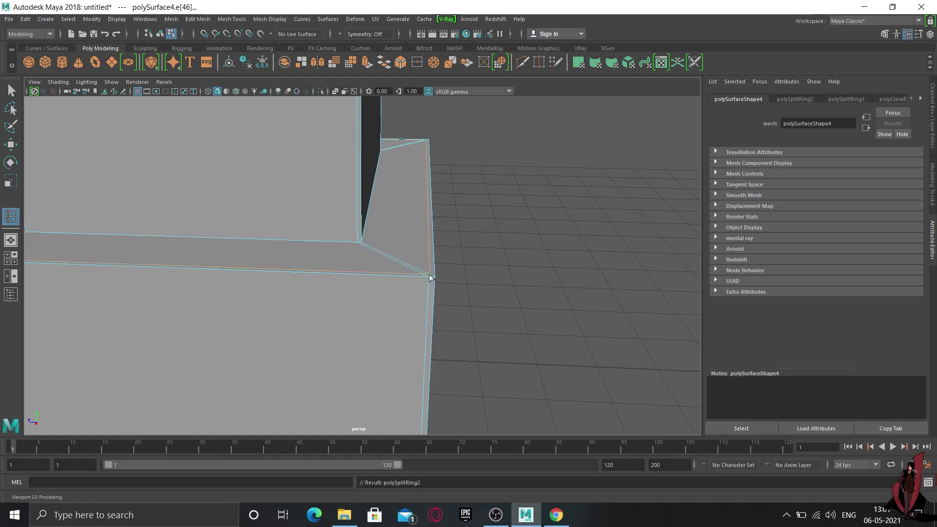
left_click(472, 281)
Insert supporting edge loops close beside two further vertical corners of the lower block.
left_click_drag(472, 281, 328, 267, "alt")
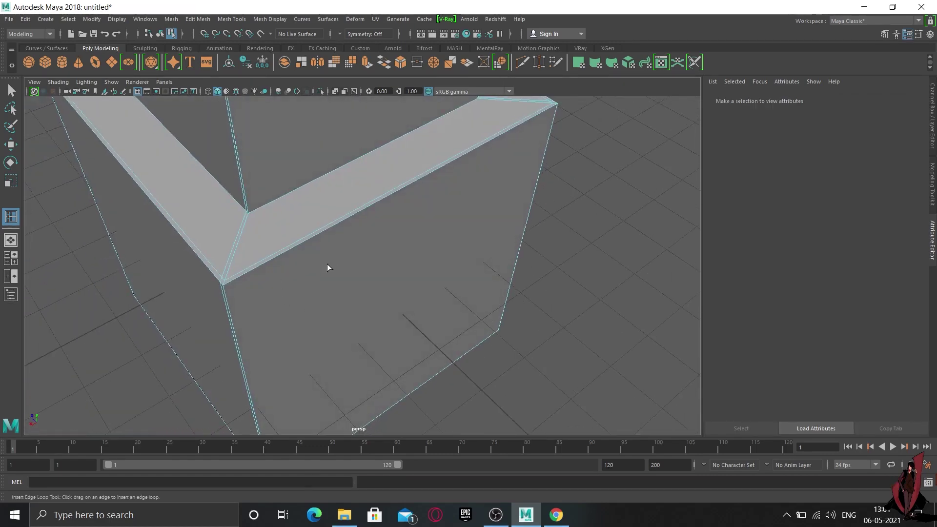
left_click(228, 283)
left_click_drag(182, 279, 216, 277, "alt")
middle_click_drag(215, 277, 408, 262, "alt")
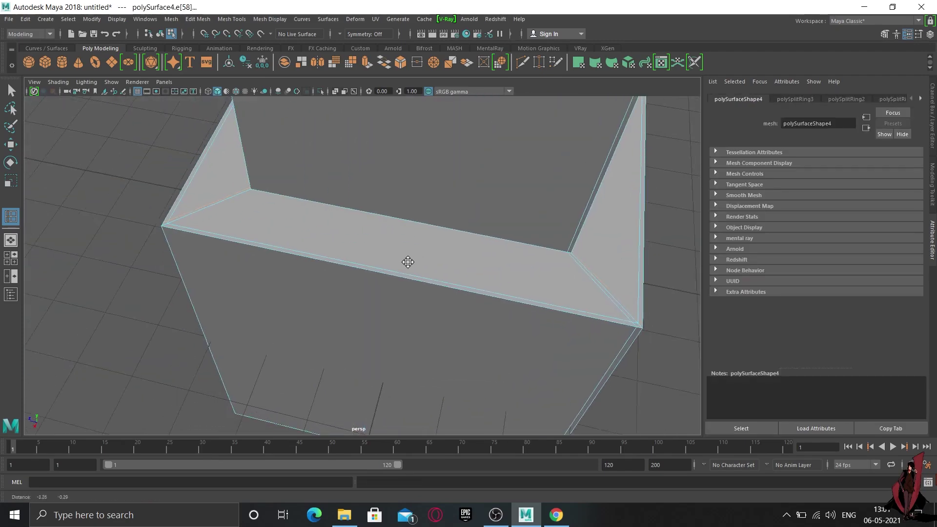
left_click_drag(198, 262, 265, 268, "alt")
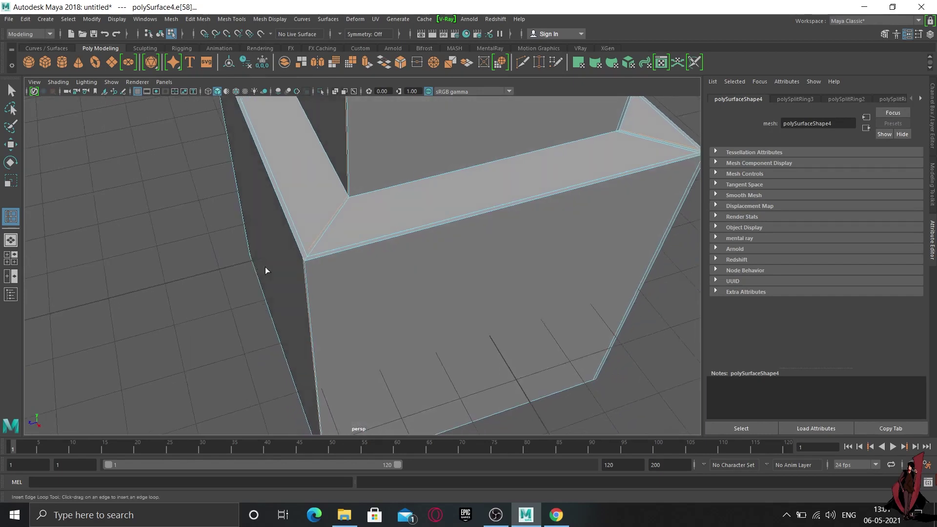
left_click(308, 262)
Insert edge loops along the ledge's inner border, around the upper block's base and beside the next corner.
left_click_drag(263, 242, 348, 262, "alt")
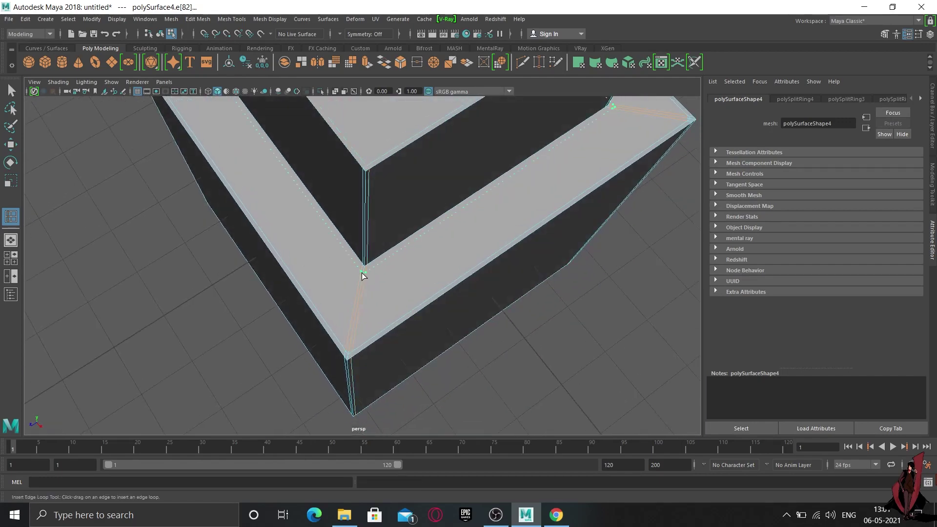
left_click(363, 272)
left_click_drag(363, 246, 365, 262)
left_click_drag(330, 292, 175, 260, "alt")
left_click_drag(299, 226, 290, 231)
Insert a horizontal edge loop around the lower block's sides just below their upper edge.
left_click_drag(290, 230, 312, 275, "alt")
middle_click_drag(100, 289, 220, 308, "alt")
left_click_drag(121, 303, 174, 303, "alt")
middle_click_drag(170, 304, 289, 276, "alt")
left_click_drag(287, 277, 351, 280, "alt")
left_click_drag(270, 296, 200, 293, "alt")
left_click_drag(199, 346, 264, 276, "alt")
scroll(230, 344, "up", 5)
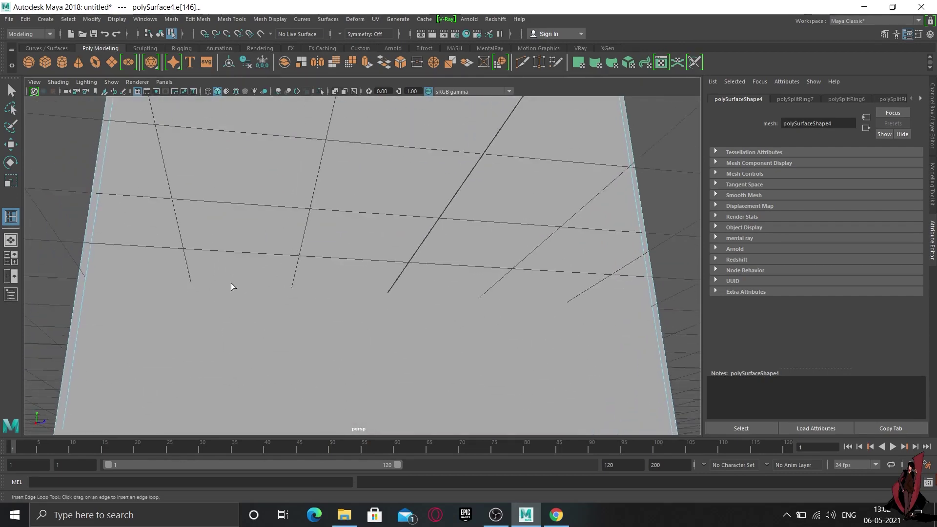
scroll(209, 306, "down", 5)
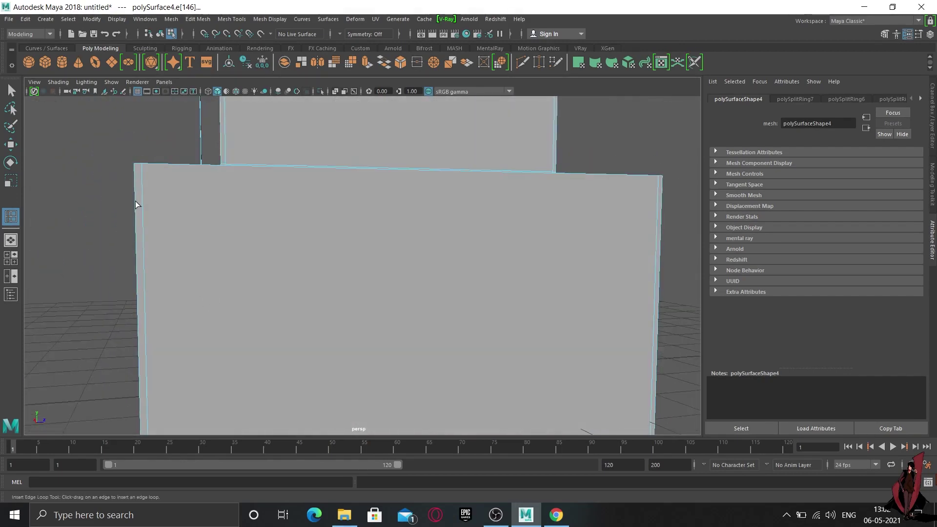
left_click_drag(133, 199, 133, 168)
Insert a horizontal edge loop around the lower block's sides just above the bottom edge.
middle_click_drag(226, 312, 287, 113, "alt")
middle_click_drag(249, 376, 244, 305, "alt")
left_click_drag(241, 305, 243, 315)
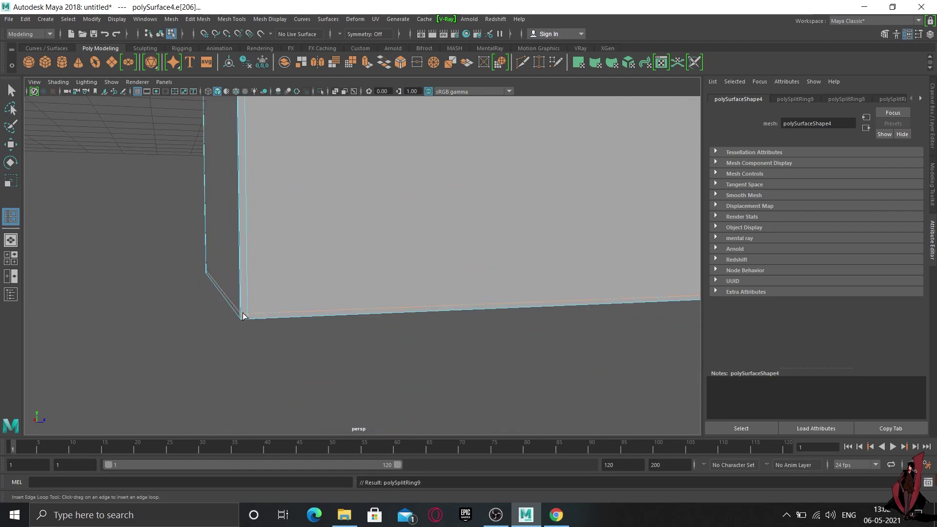
Return the stepped block to object mode, select it and activate the Select tool.
scroll(358, 295, "down", 6)
left_click_drag(359, 297, 366, 322, "alt")
middle_click_drag(366, 322, 355, 452, "alt")
left_click_drag(248, 318, 288, 306, "alt")
right_click(349, 301)
right_click_drag(350, 301, 483, 121)
left_click(483, 122)
left_click_drag(453, 205, 438, 312, "alt")
left_click(371, 306)
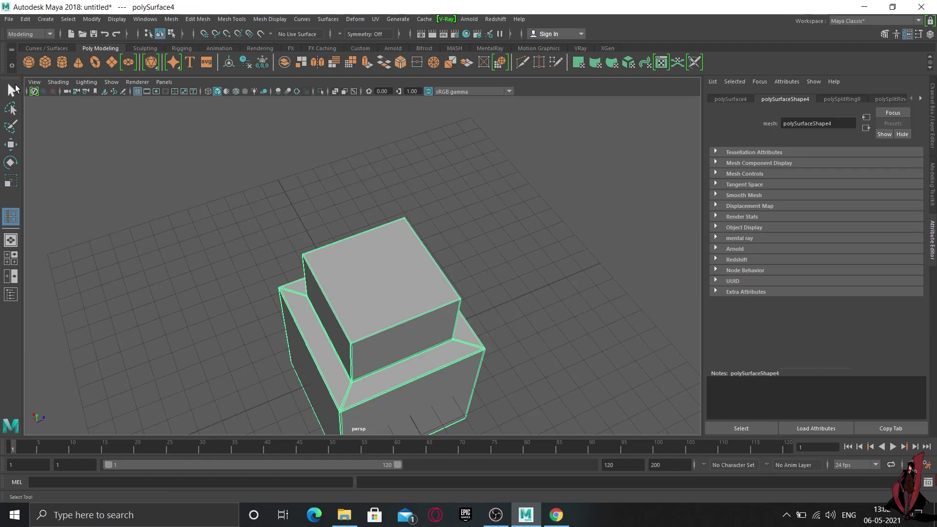
left_click(10, 91)
Turn on smooth mesh preview for the stepped block, deselect it and inspect its edges.
left_click_drag(355, 247, 332, 243, "alt")
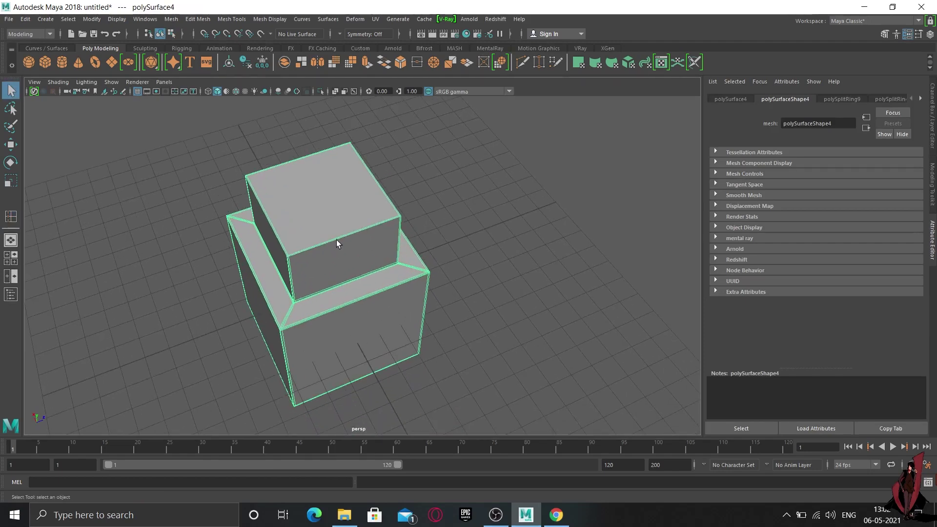
key("3")
left_click_drag(309, 275, 354, 241, "alt")
right_click(303, 195)
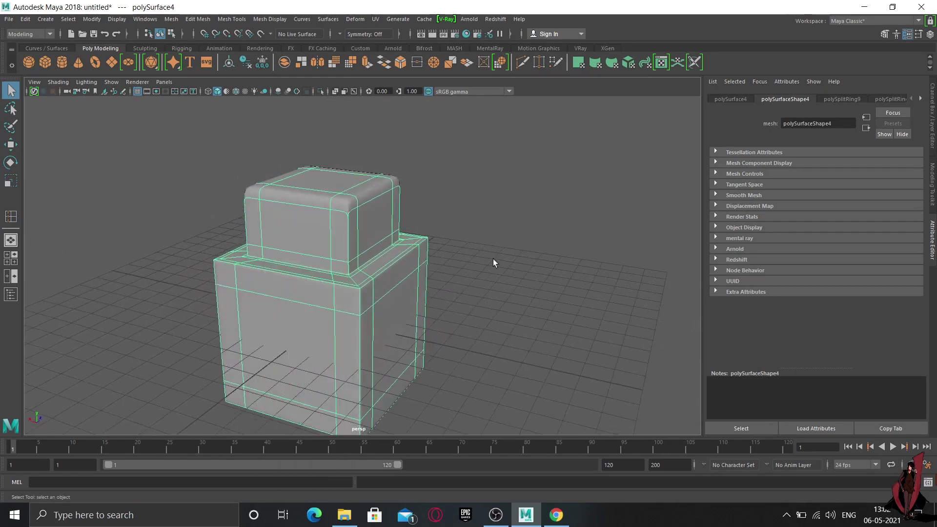
left_click(495, 289)
left_click_drag(494, 289, 347, 308, "alt")
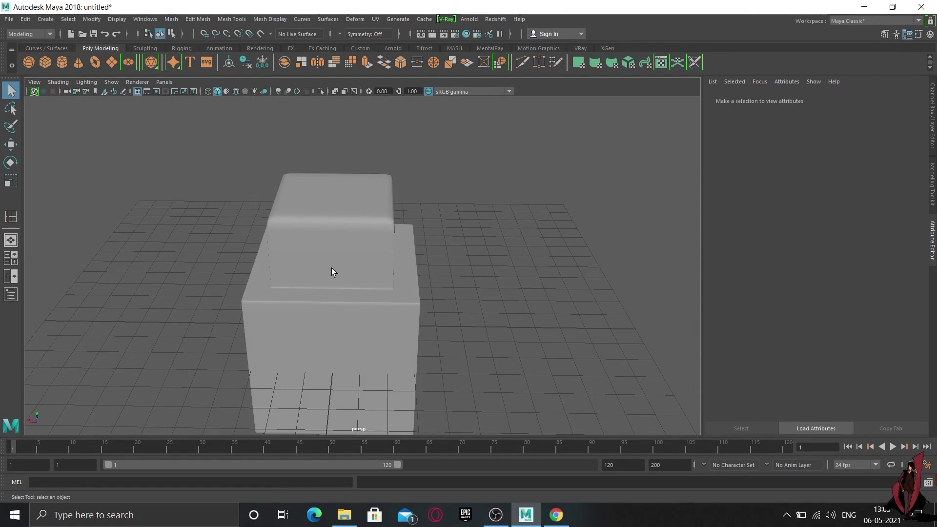
Duplicate the stepped block and move the copy about -8.7 units along X, beside the original.
left_click(339, 221)
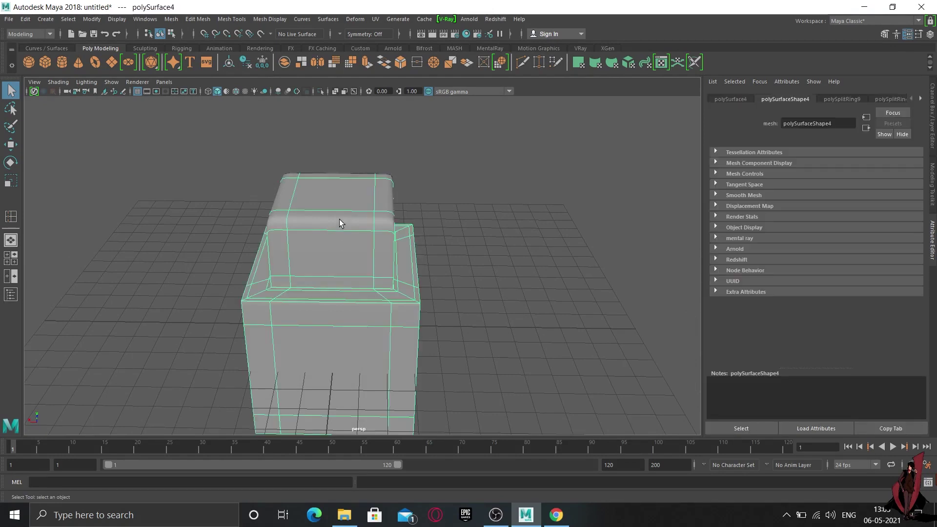
left_click(539, 254)
left_click(343, 243)
key("ctrl+d")
scroll(372, 297, "down", 3)
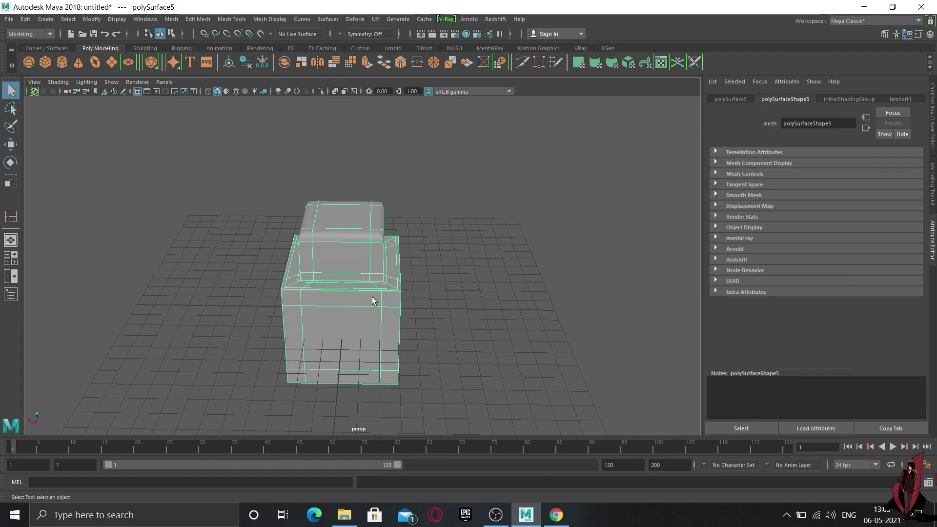
key("w")
left_click_drag(295, 308, 448, 322)
Turn off the copy's smooth preview, apply Smooth with 1 division and return it to object mode.
key("1")
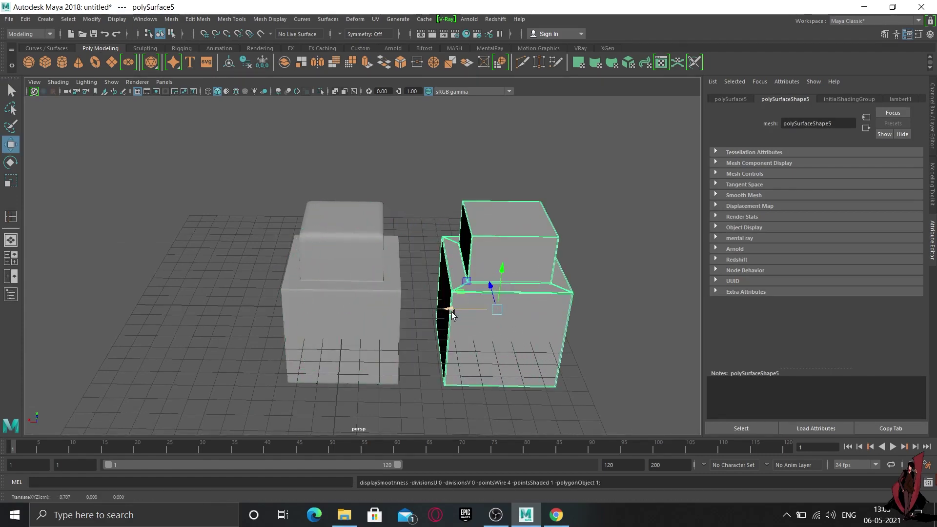
left_click_drag(605, 335, 464, 307, "alt")
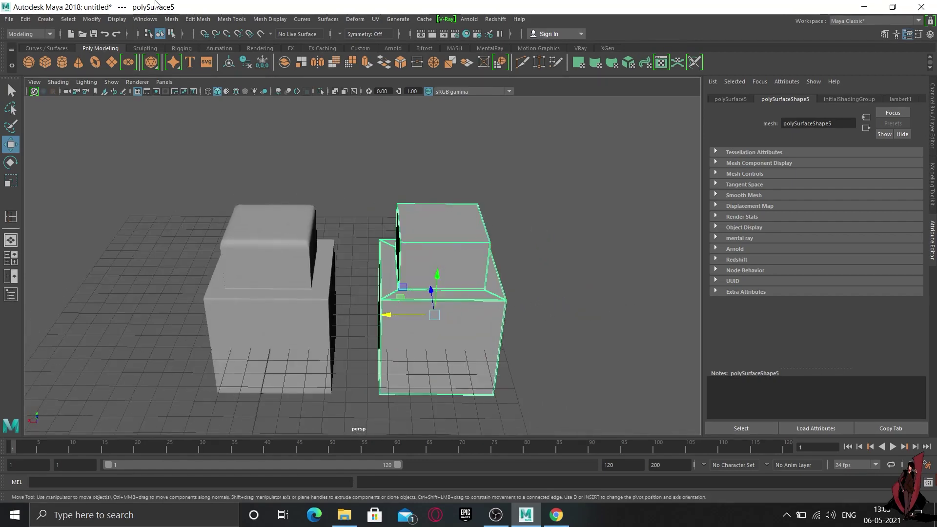
left_click(335, 62)
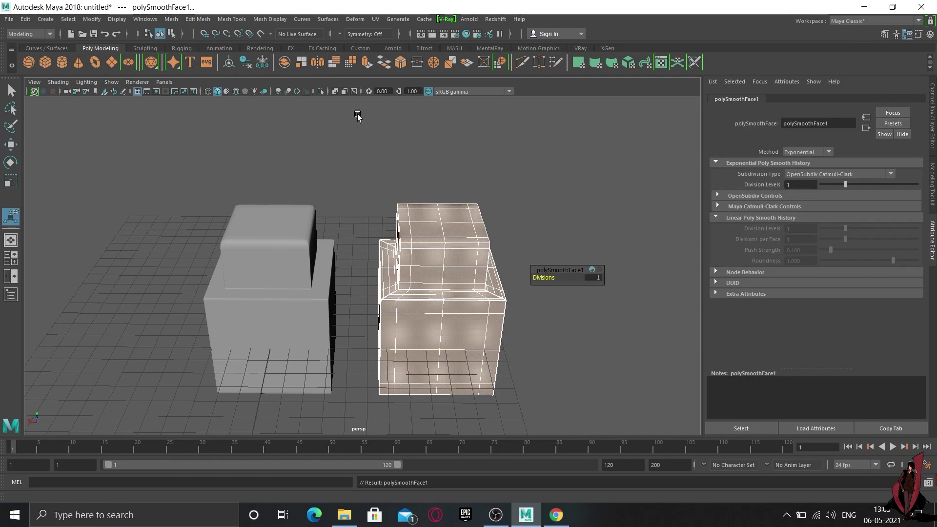
right_click_drag(459, 227, 512, 205)
left_click(551, 253)
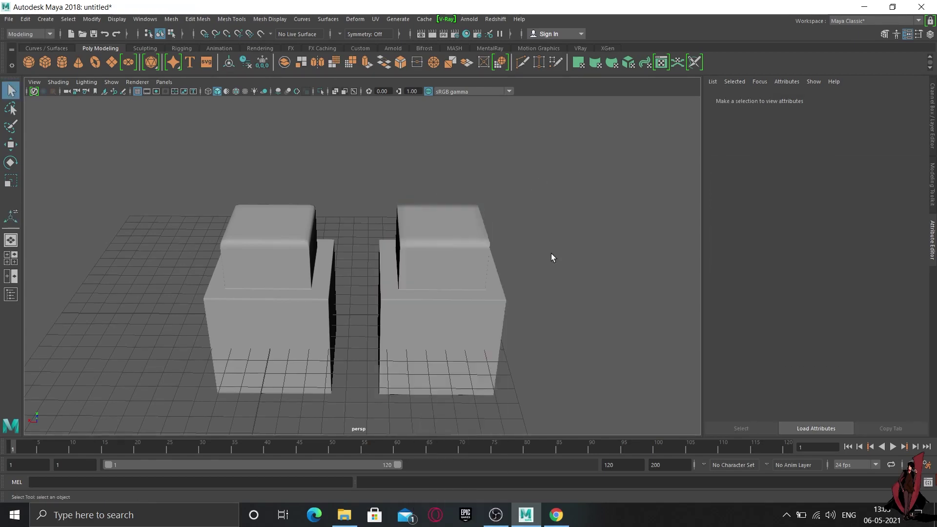
Compare the wireframes of the smooth-previewed original and the copy with applied Smooth by selecting each block alternately.
left_click_drag(449, 311, 440, 289, "alt")
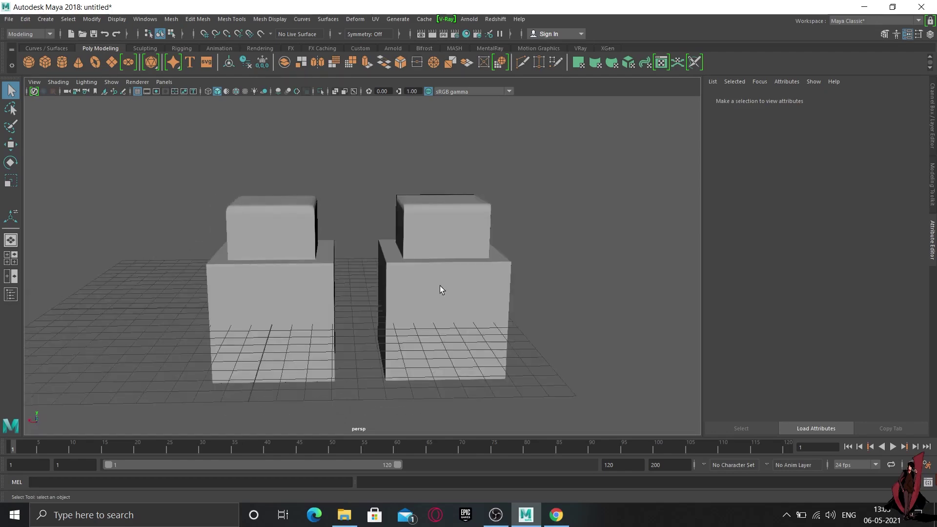
left_click(274, 267)
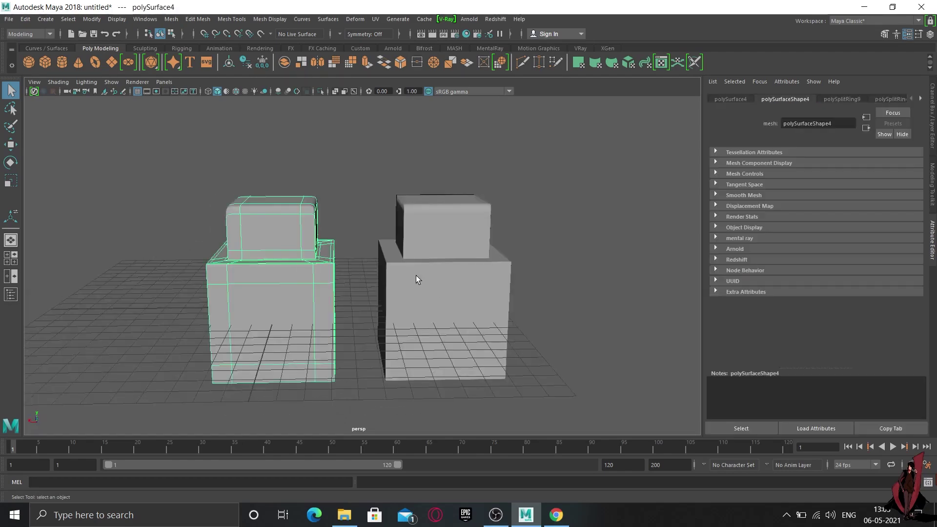
left_click(441, 276)
left_click(281, 285)
scroll(279, 280, "up", 5)
middle_click_drag(274, 281, 326, 298, "alt")
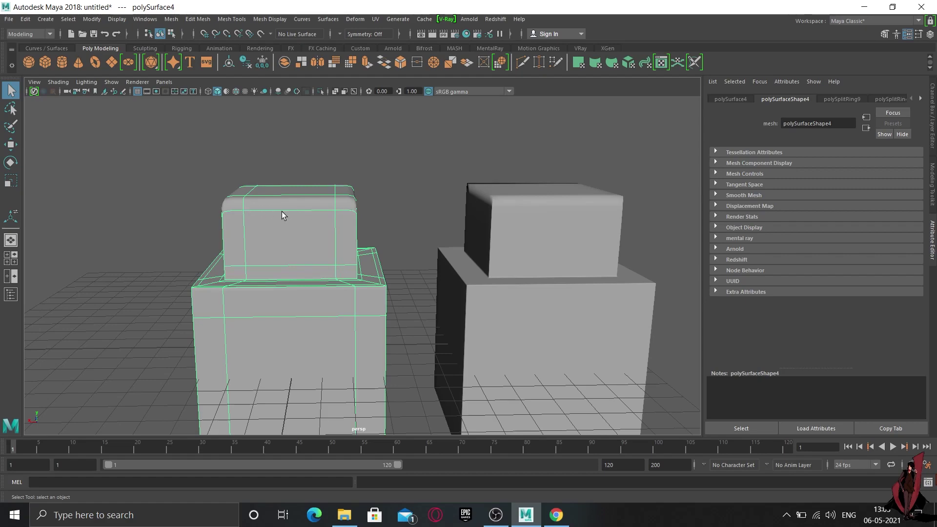
left_click(546, 229)
middle_click_drag(602, 248, 487, 265, "alt")
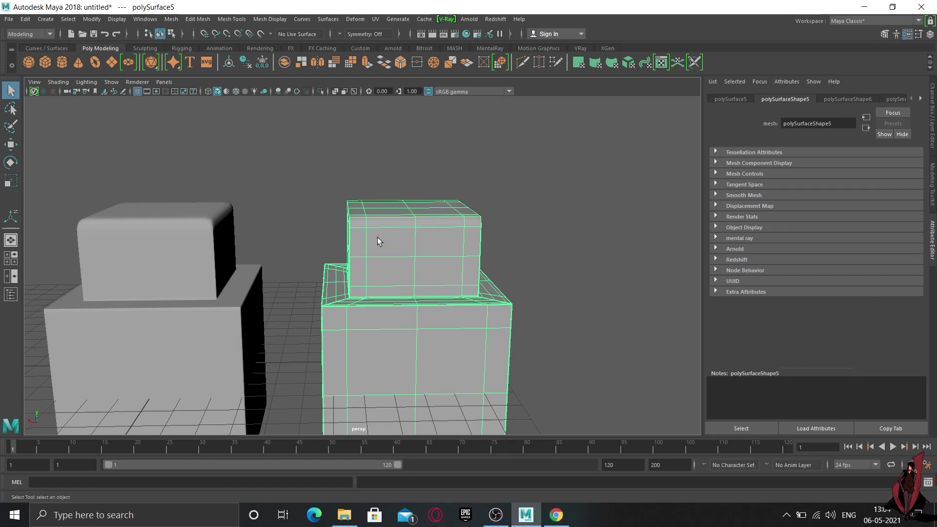
left_click(154, 259)
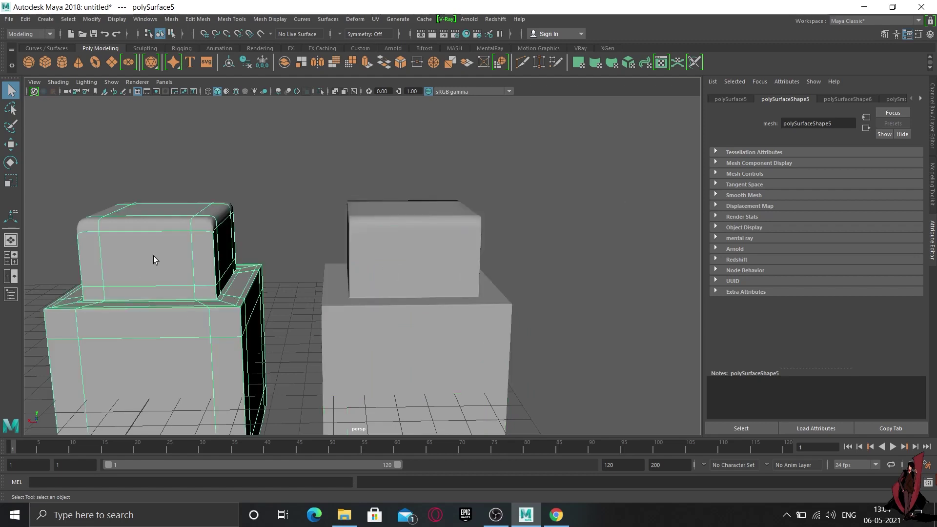
left_click(428, 271)
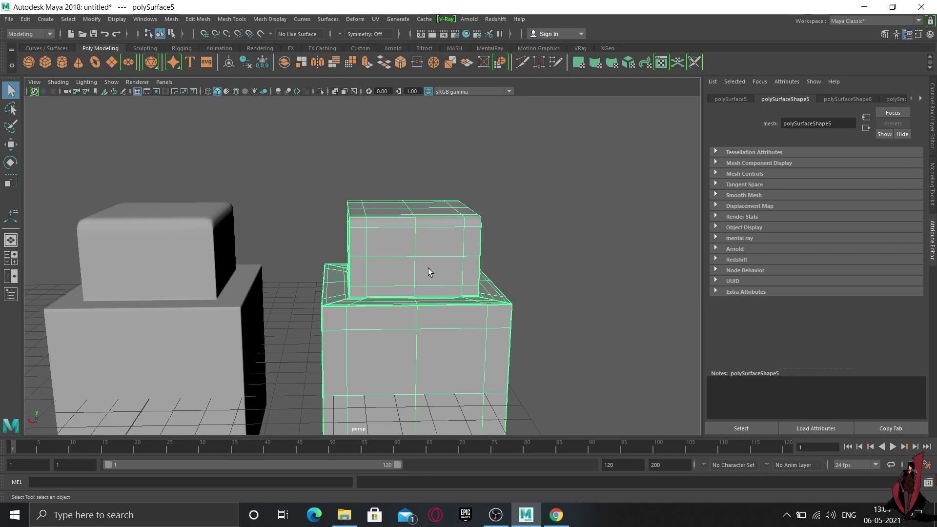
left_click(172, 254)
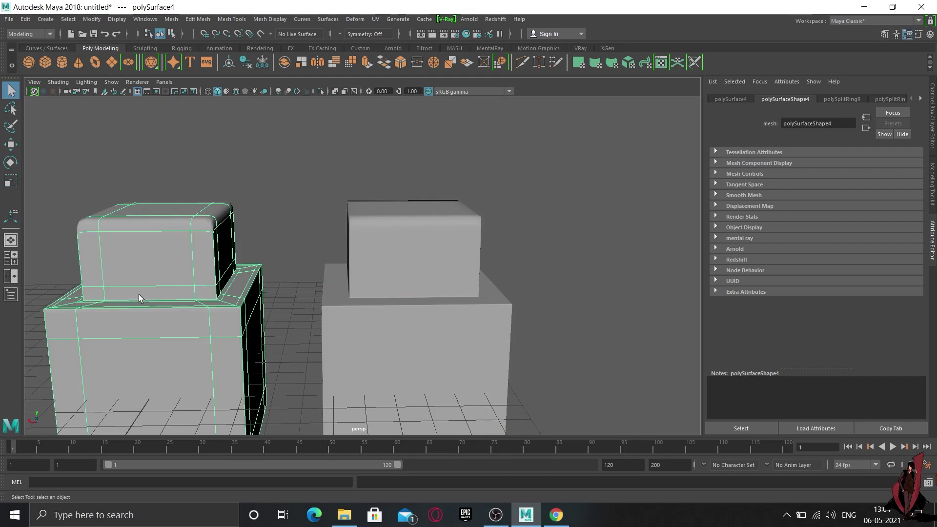
left_click(395, 259)
left_click_drag(244, 299, 254, 305, "alt")
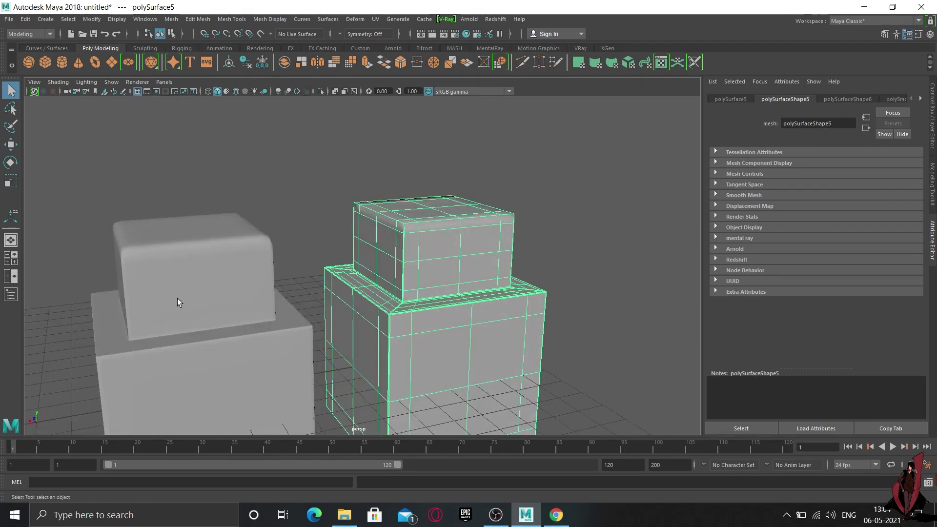
left_click(191, 287)
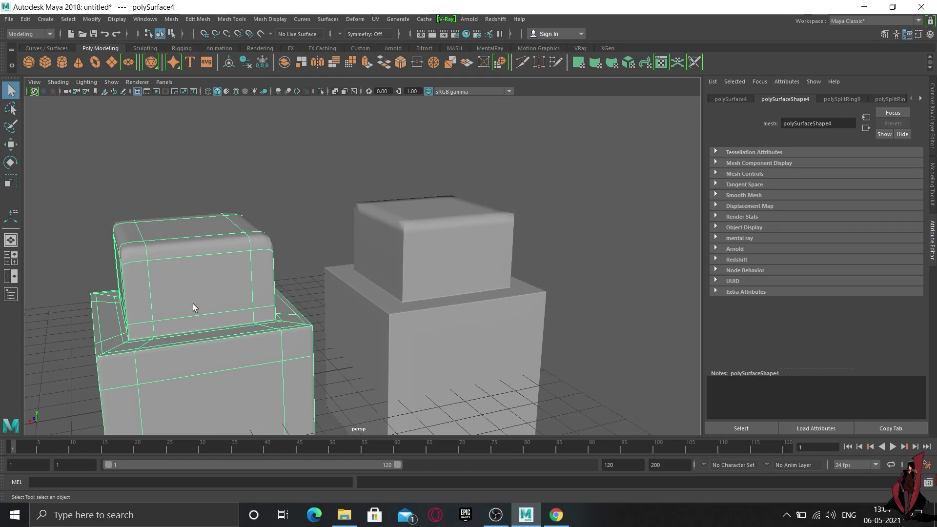
Examine the two smoothed stepped blocks side by side from several angles.
mouse_move(305, 291)
left_mouse_down("alt")
mouse_move(453, 345)
mouse_move(443, 297)
mouse_move(439, 309)
mouse_move(312, 292)
left_mouse_up("alt")
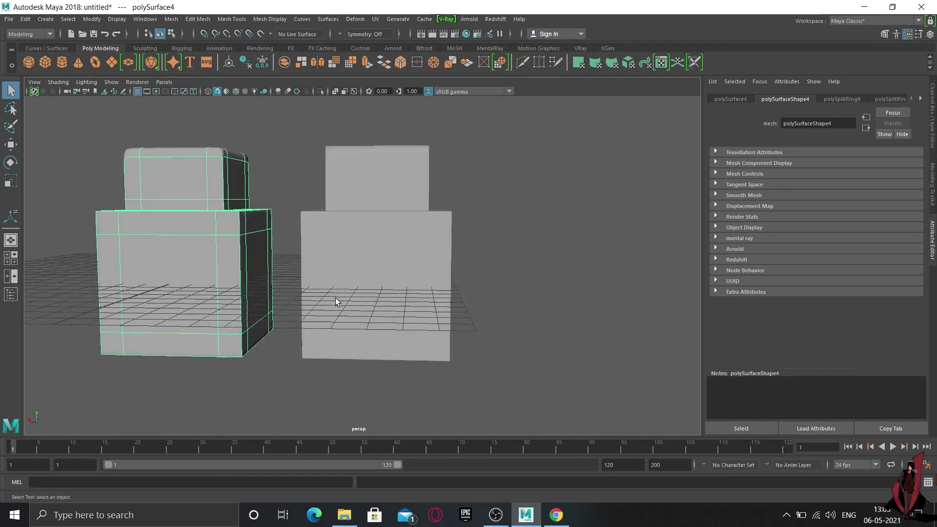
middle_click_drag(312, 291, 404, 336, "alt")
left_click_drag(215, 298, 259, 338, "alt")
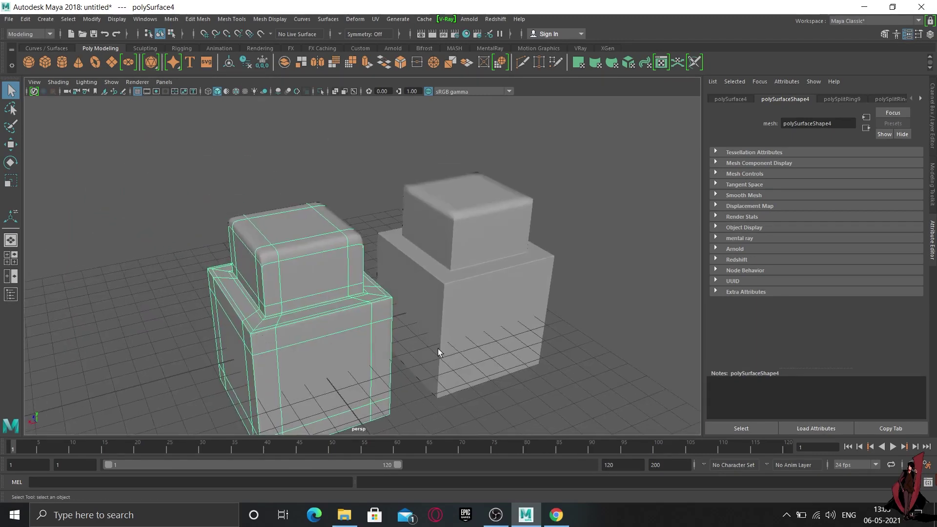
middle_click_drag(472, 344, 403, 288, "alt")
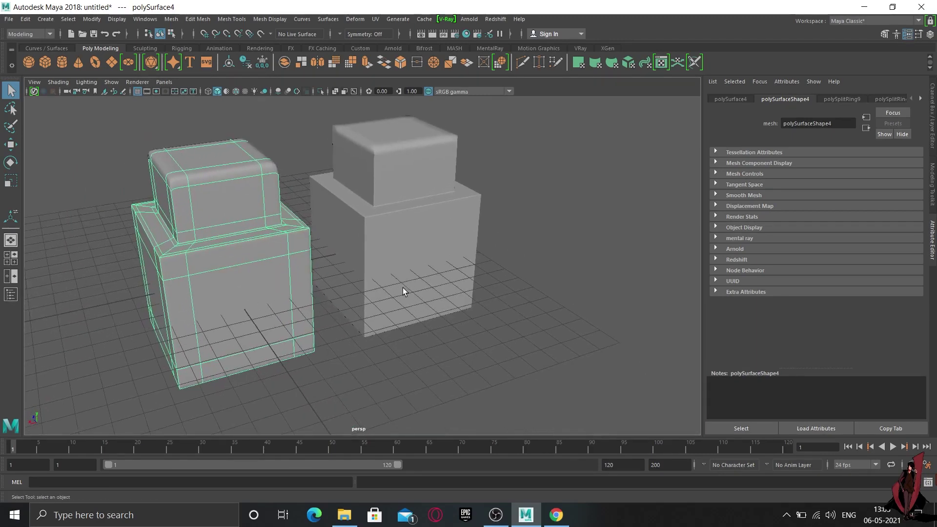
left_click_drag(441, 299, 411, 299, "alt")
middle_click_drag(411, 299, 429, 342, "alt")
left_click_drag(284, 355, 283, 344, "alt")
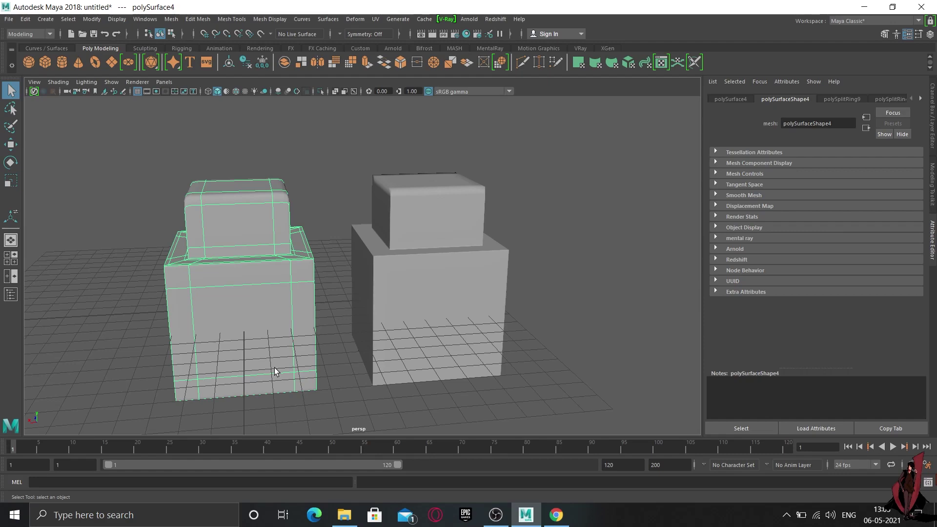
left_click(495, 521)
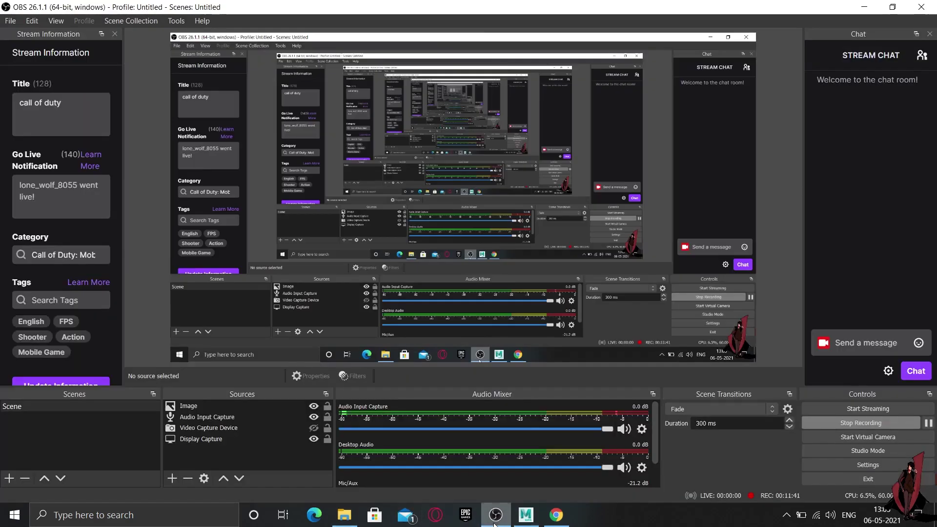